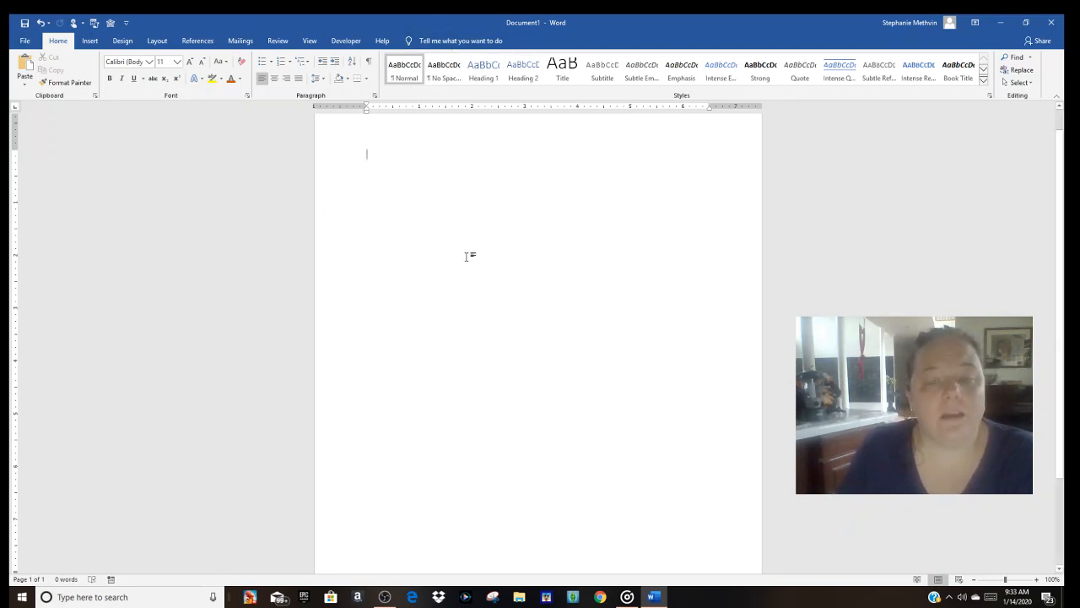
# Save the blank document in the IBCA folder on the desktop as "SWOT analysis Amazon".
pyautogui.click(25, 40)
pyautogui.click(52, 188)
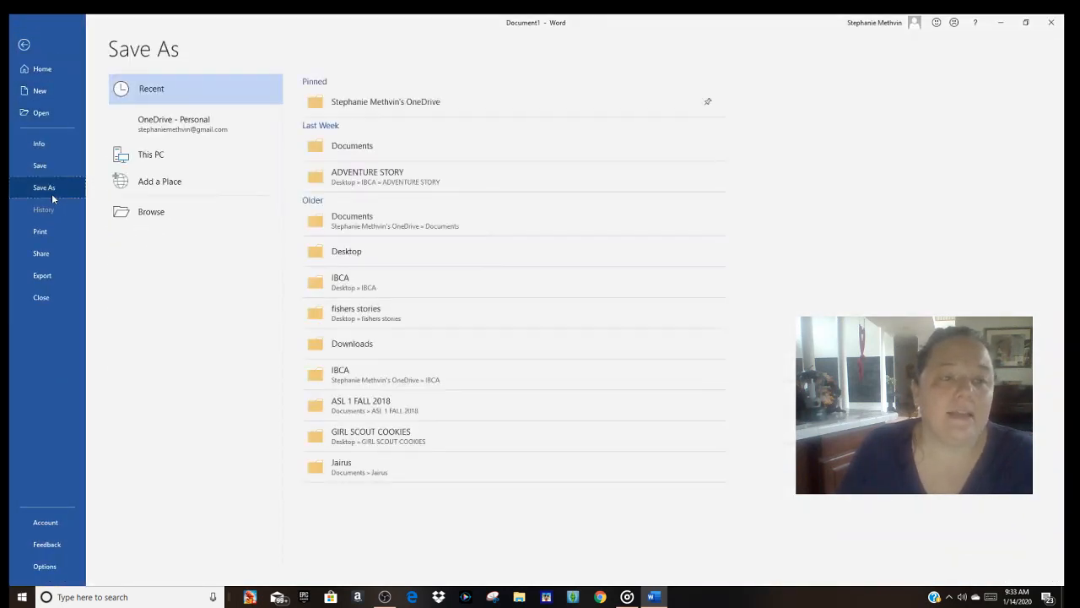
pyautogui.click(380, 292)
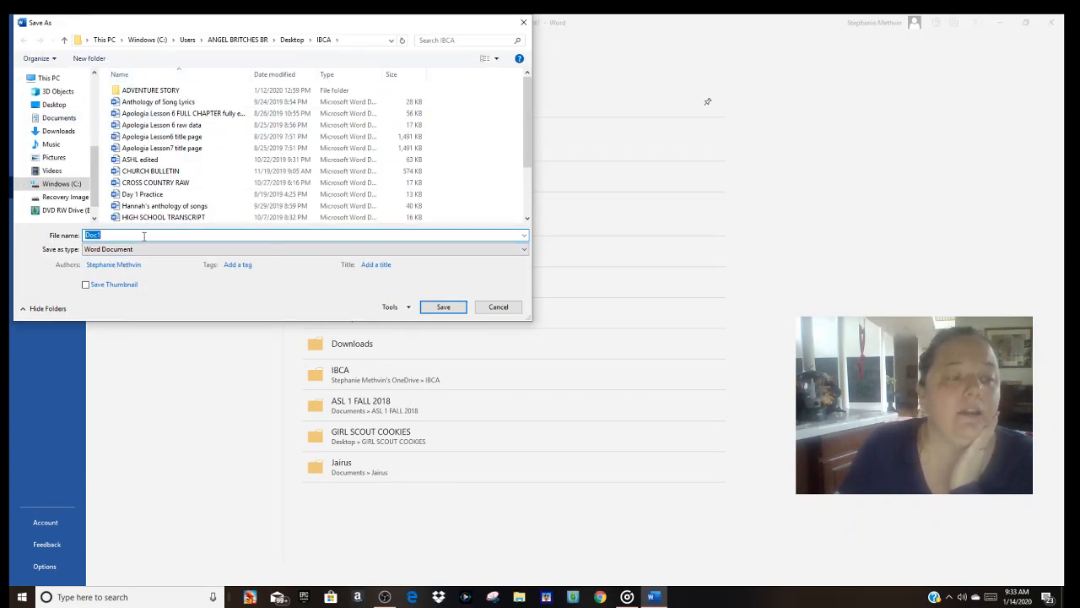
pyautogui.write('SW')
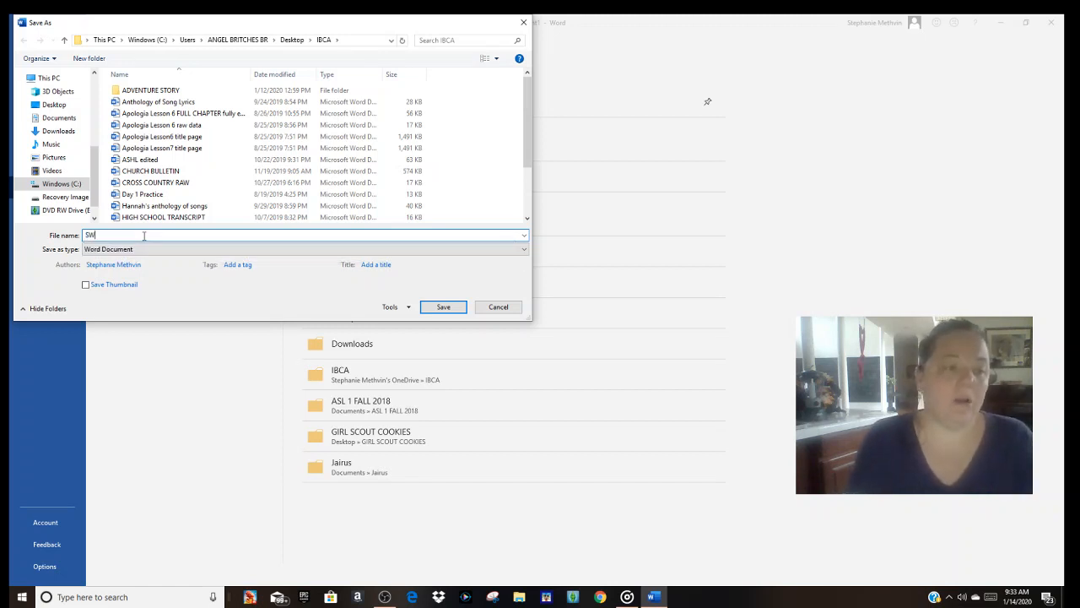
pyautogui.write('OT analysis')
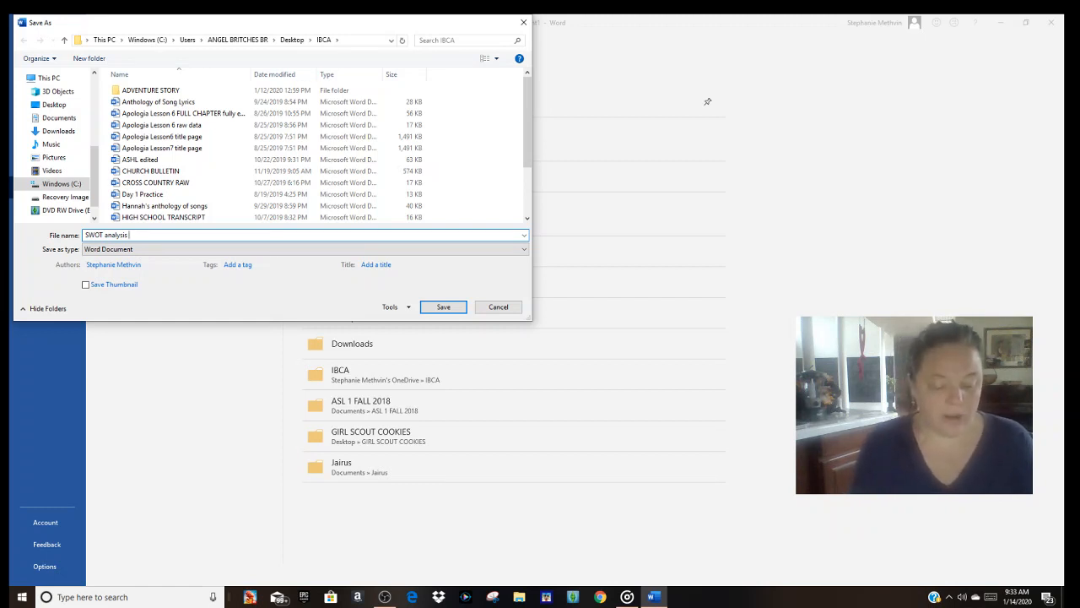
pyautogui.write('Amazon')
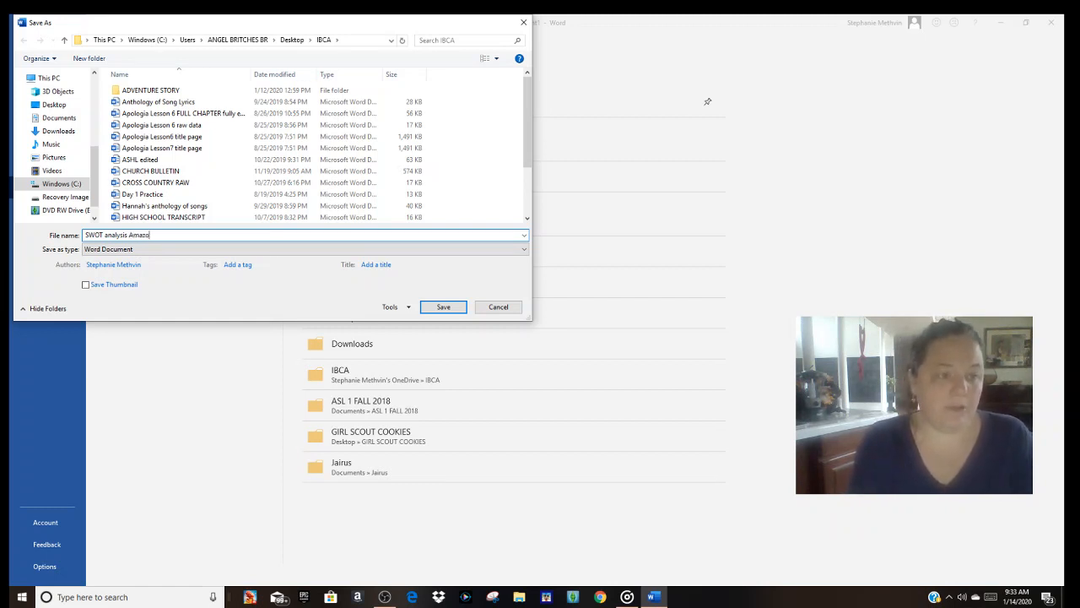
pyautogui.click(442, 308)
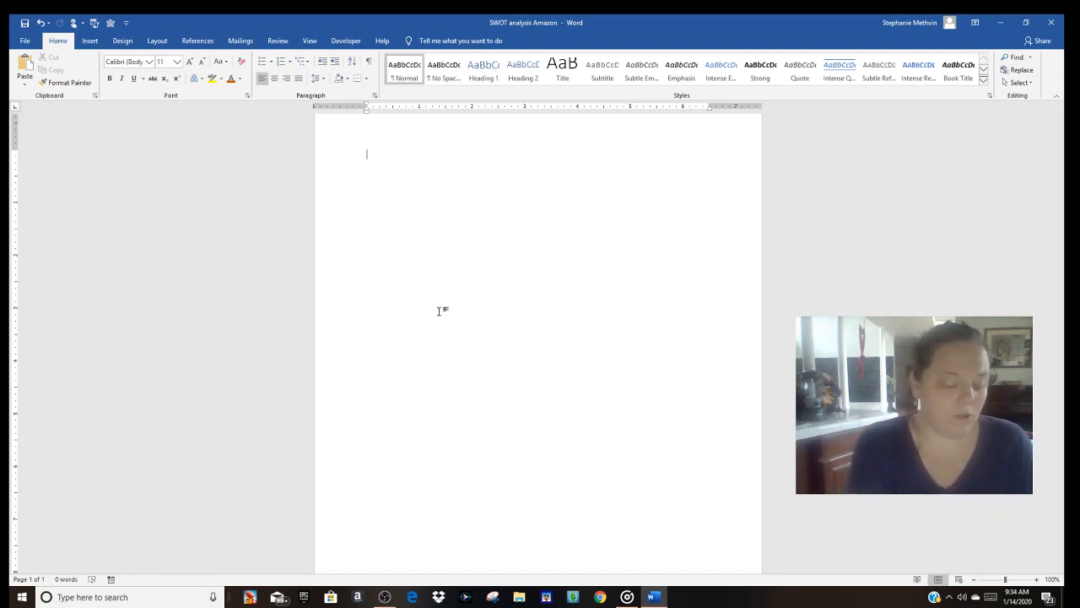
# Add the bold, centred title "Amazon SWOT Analysis" and start a new centred, non-bold line below it.
pyautogui.hotkey('ctrl', 'e')
pyautogui.hotkey('ctrl', 'b')
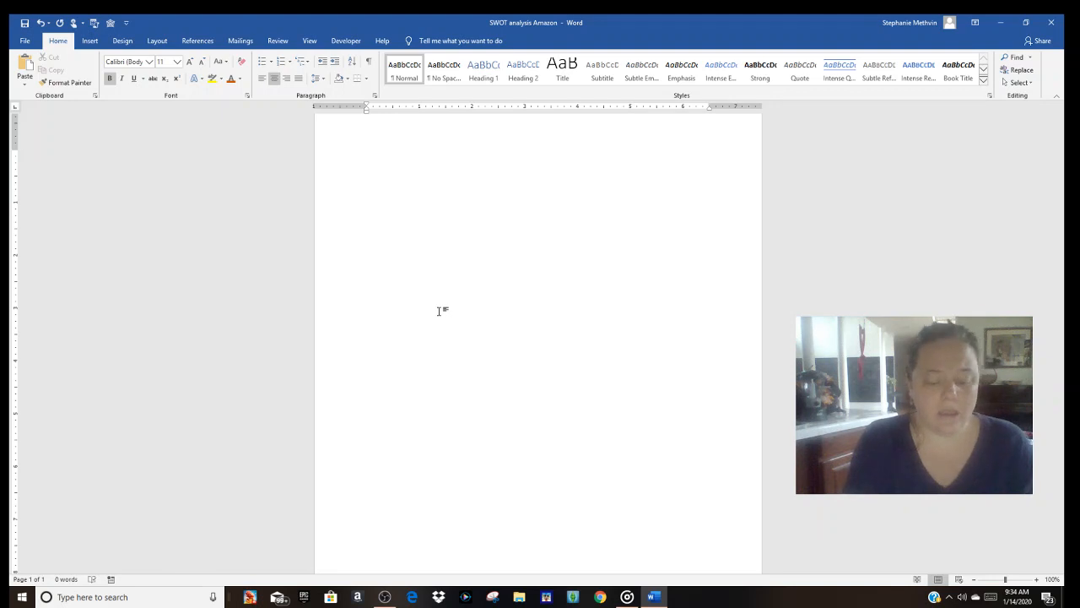
pyautogui.write('Amazon SW')
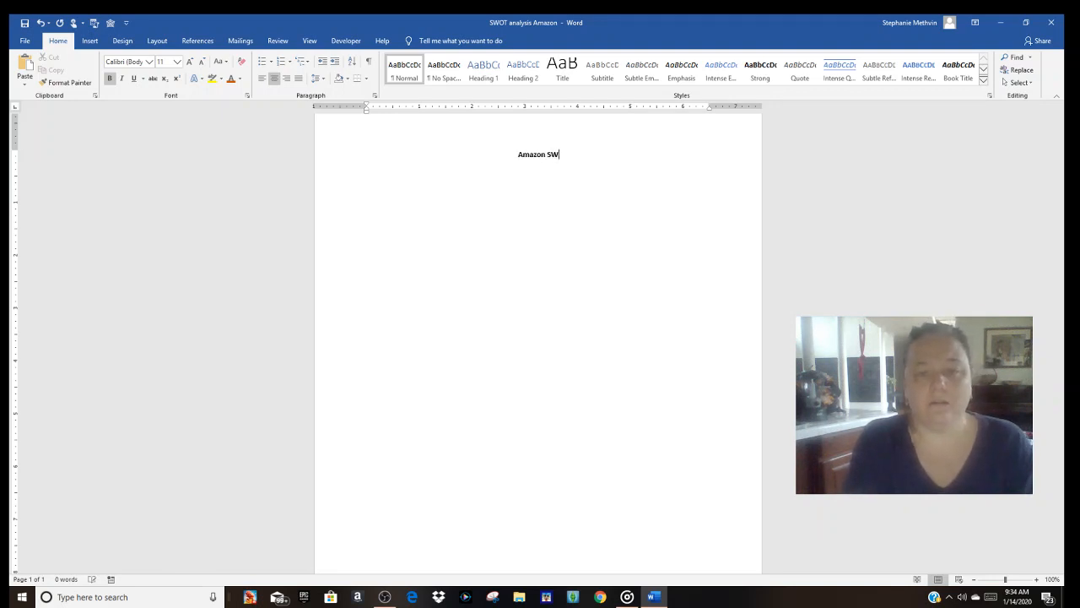
pyautogui.write('OT Analysis')
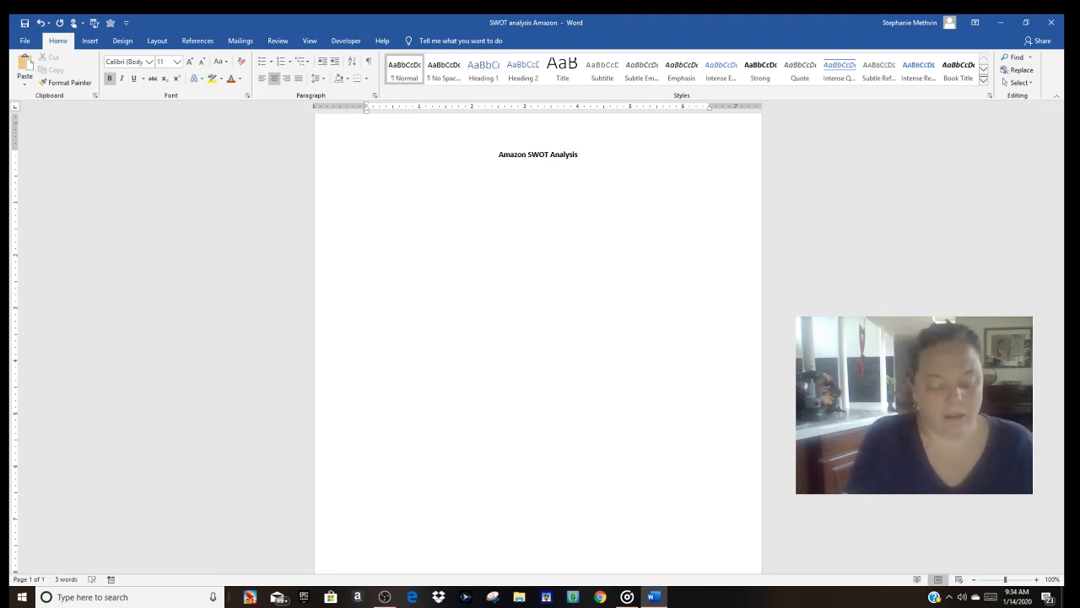
pyautogui.press('Return')
pyautogui.hotkey('ctrl', 'l')
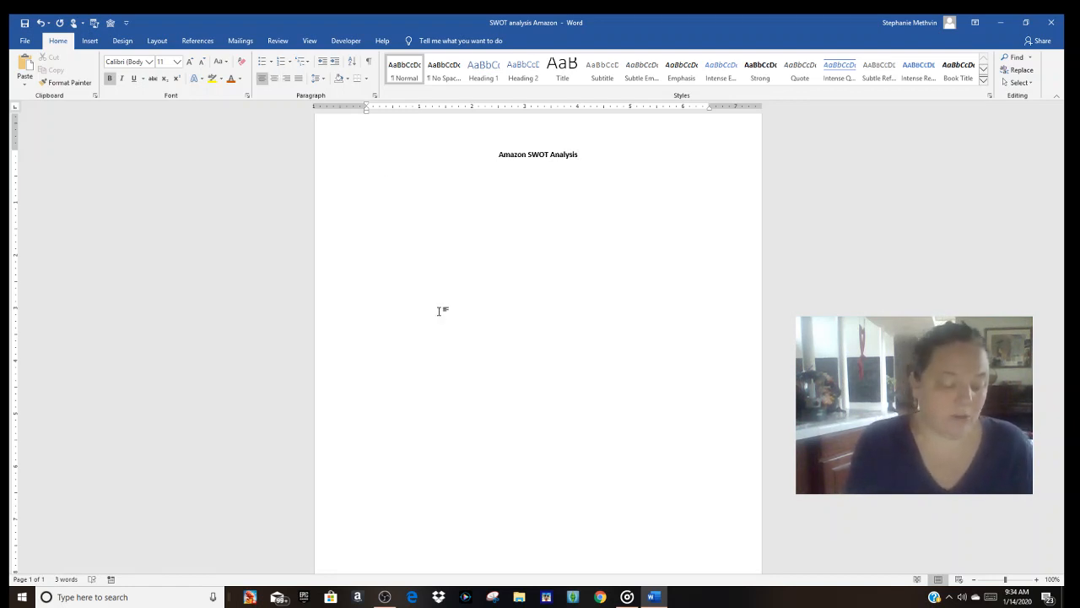
pyautogui.hotkey('ctrl', 'e')
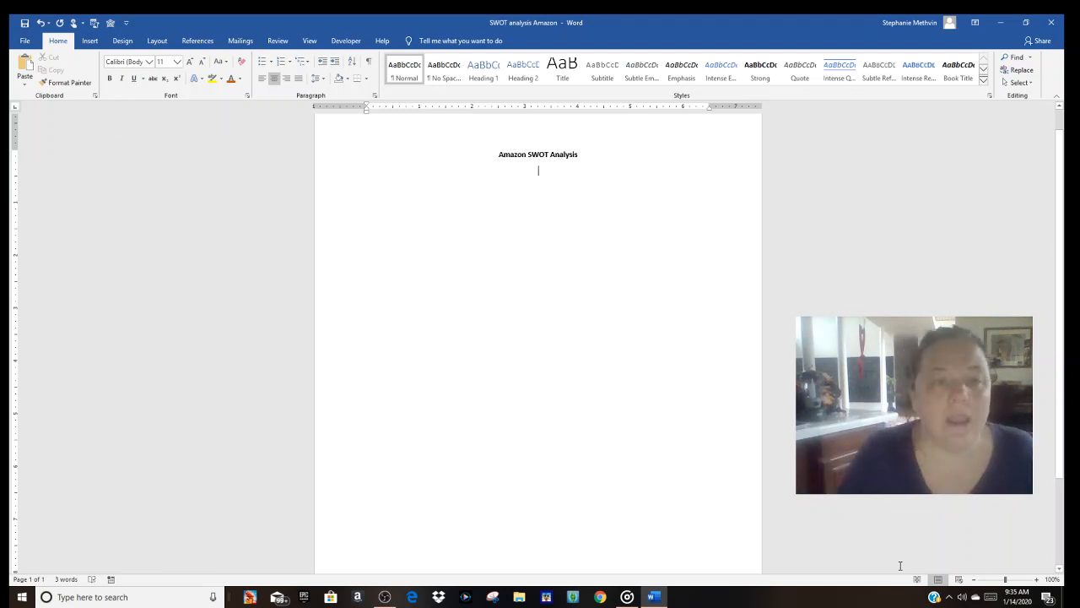
# Insert a table with three columns and three rows below the title.
pyautogui.click(90, 40)
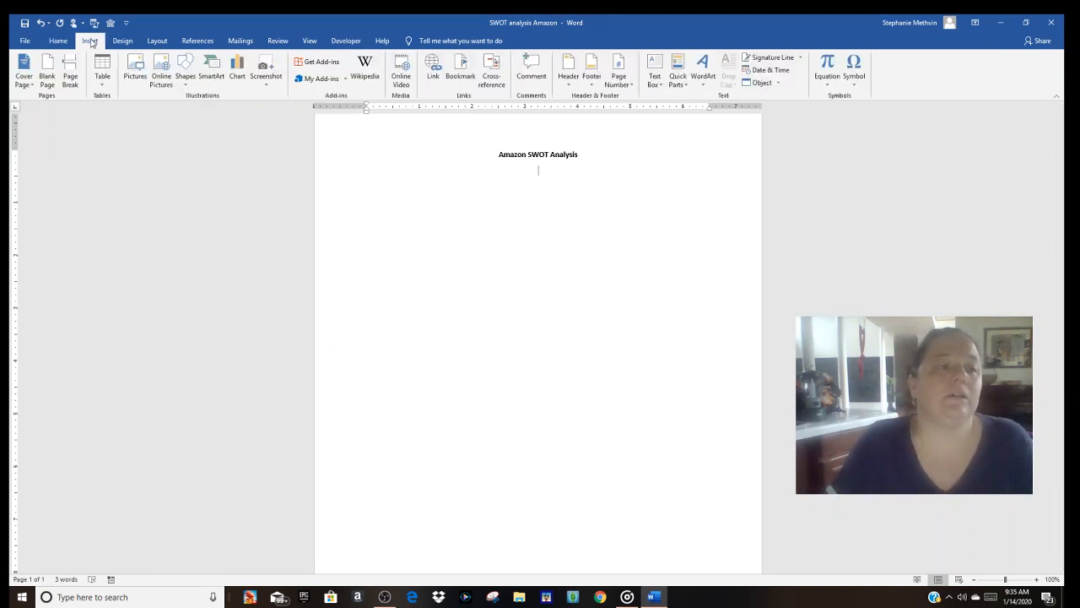
pyautogui.click(107, 85)
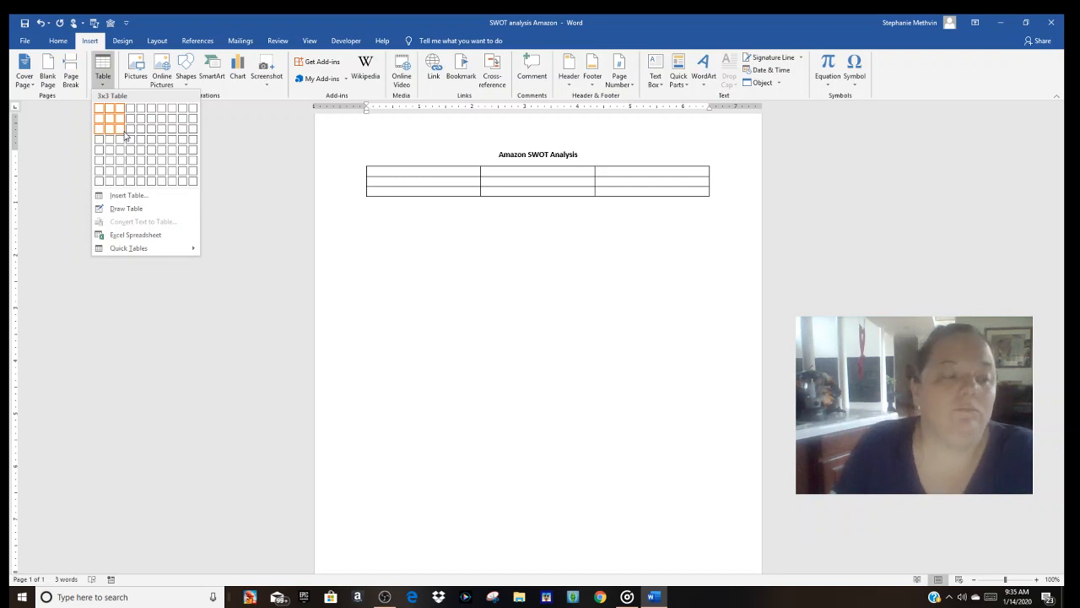
pyautogui.click(124, 134)
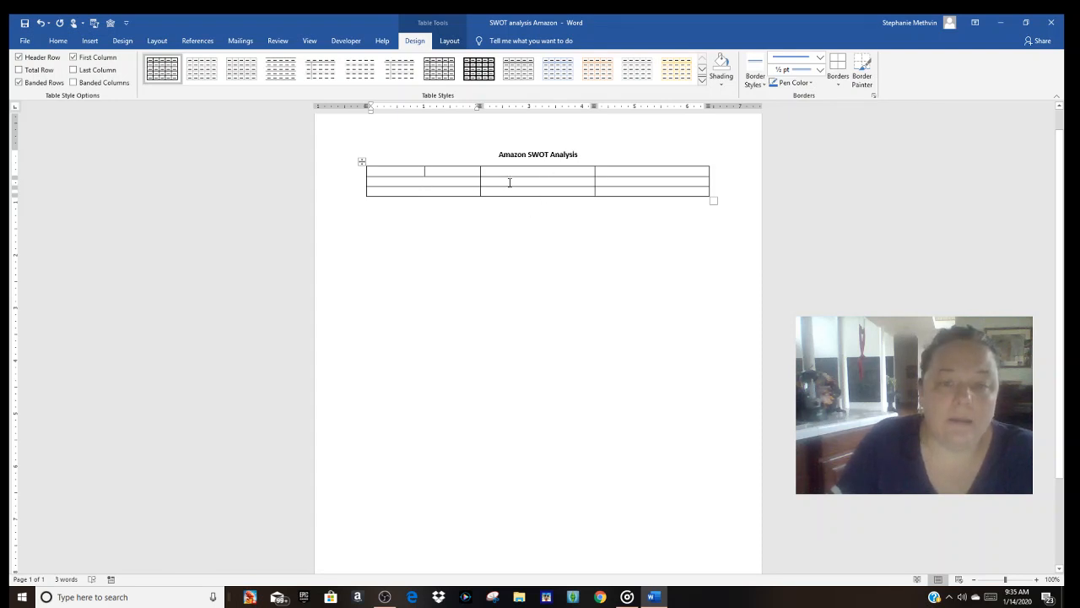
pyautogui.moveTo(510, 182); pyautogui.dragTo(643, 193)
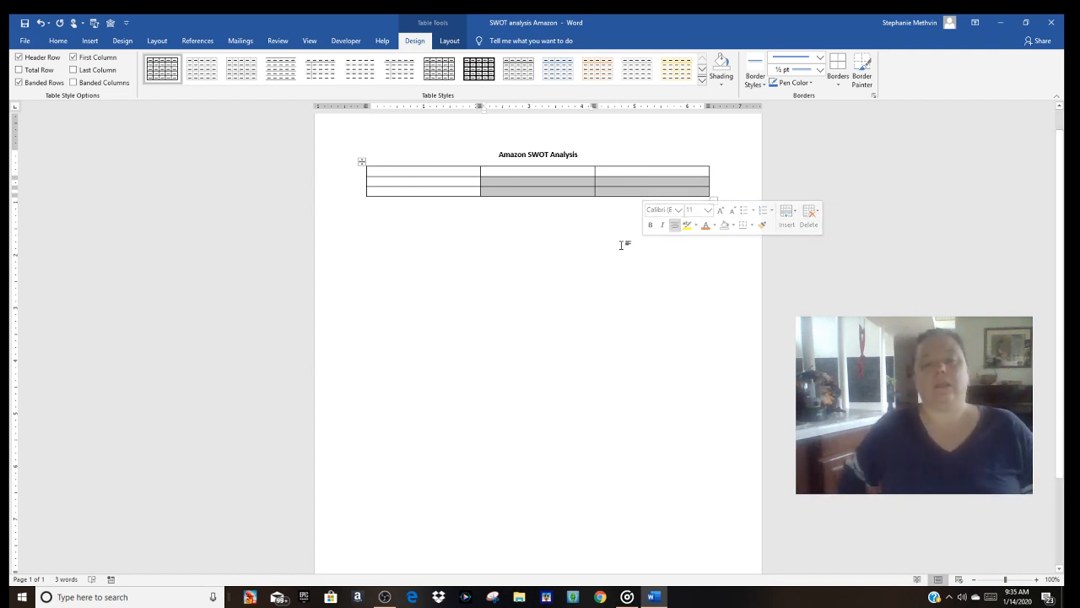
pyautogui.click(506, 233)
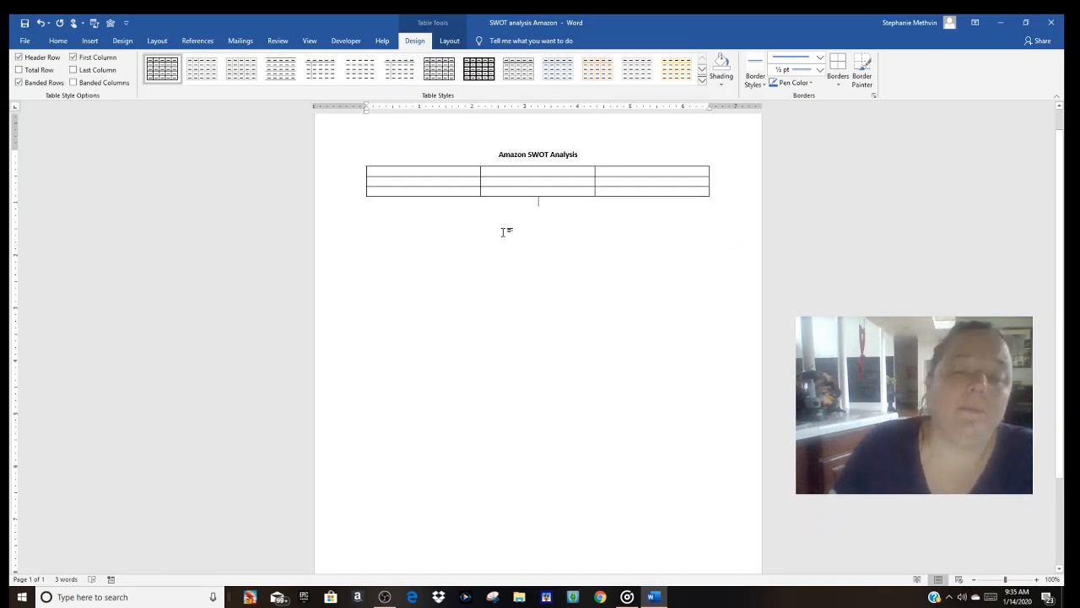
# Set the row height of the whole table to 1.5".
pyautogui.click(362, 161)
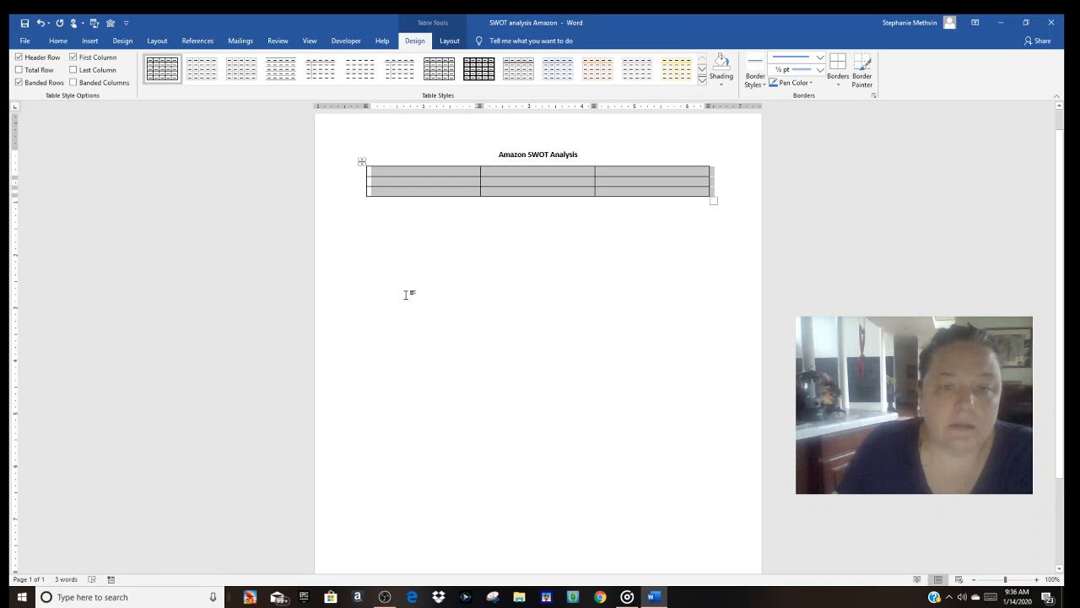
pyautogui.click(450, 42)
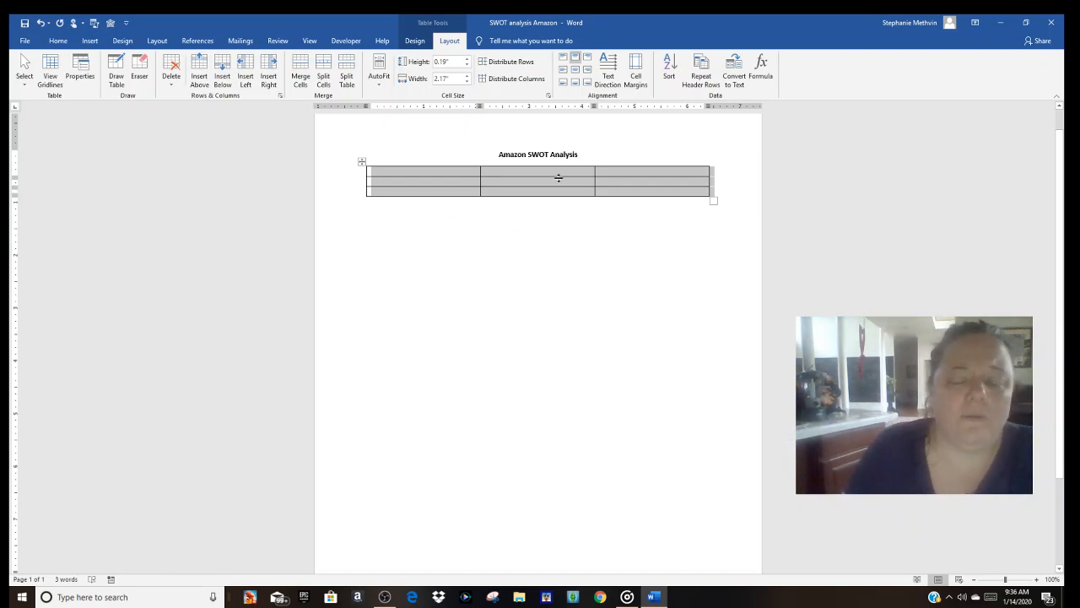
pyautogui.click(466, 60)
pyautogui.click(467, 61)
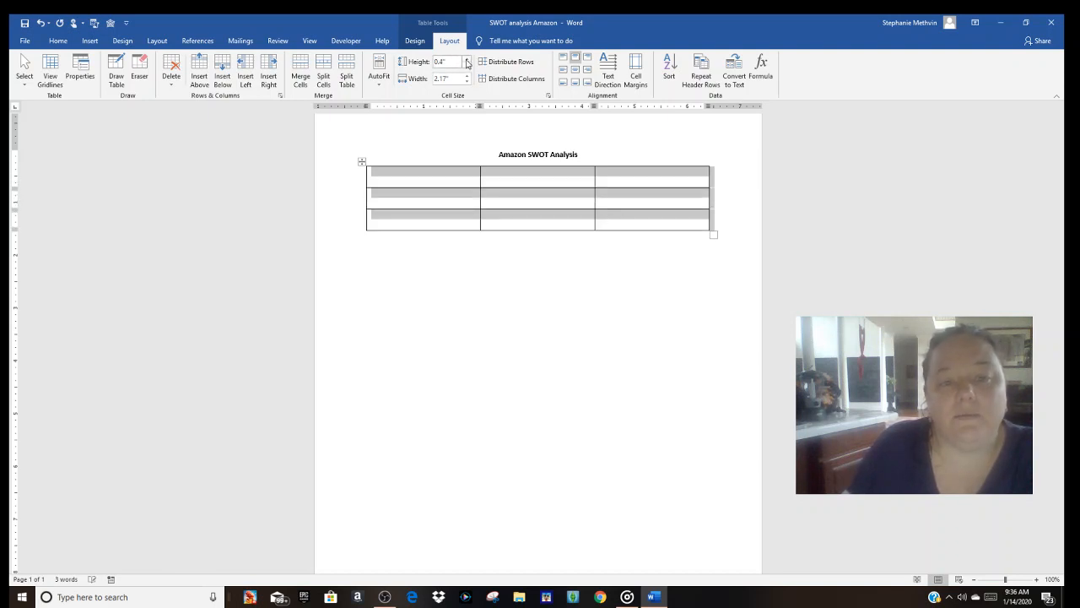
pyautogui.click(467, 60)
pyautogui.click(467, 61)
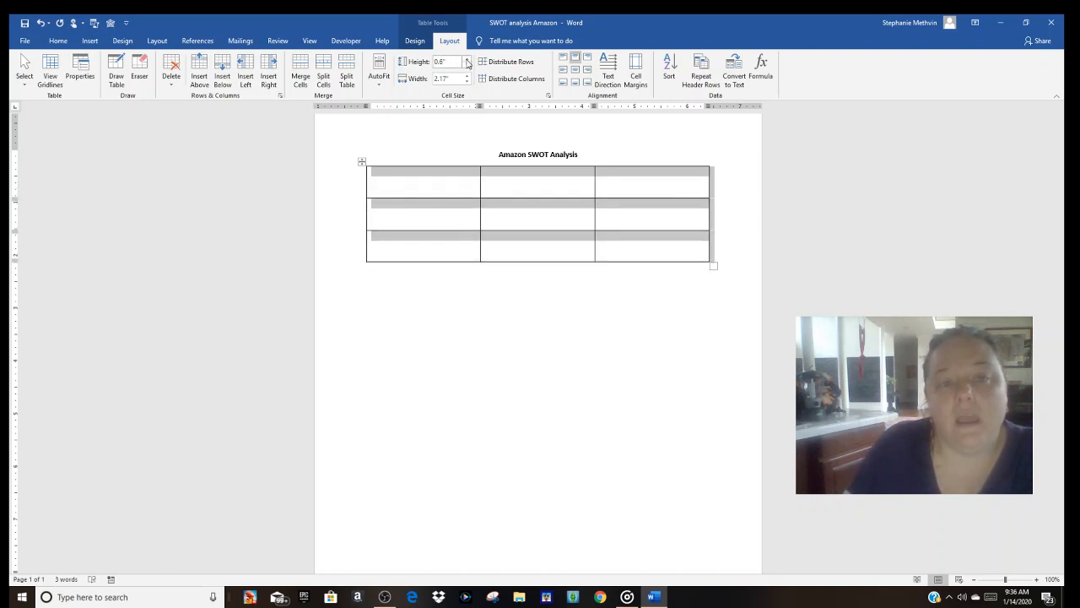
pyautogui.click(467, 61)
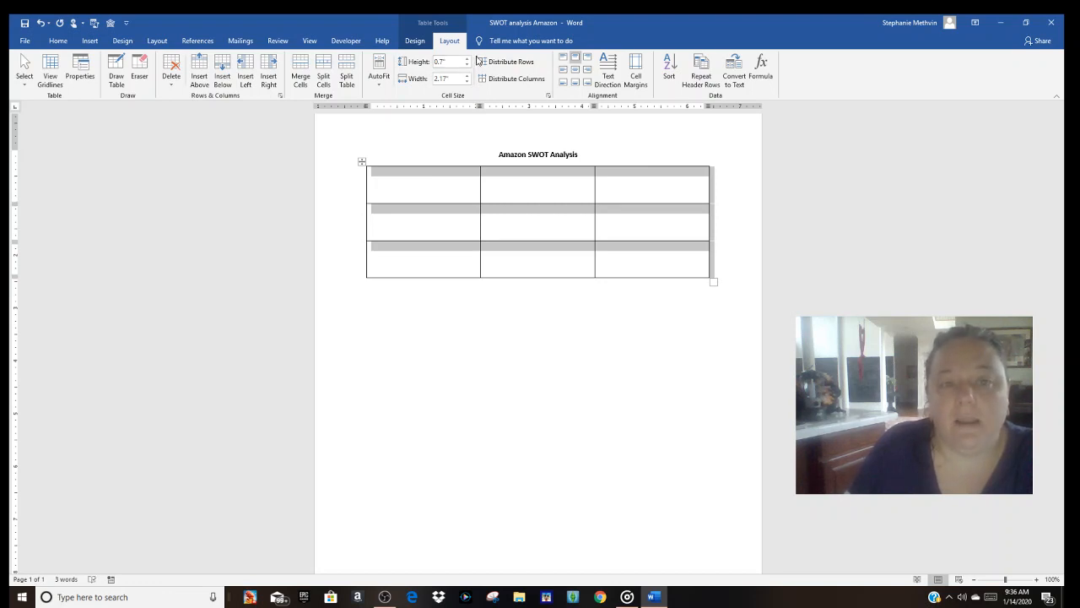
pyautogui.click(466, 60)
pyautogui.click(466, 61)
pyautogui.click(467, 61)
pyautogui.click(467, 61)
pyautogui.click(467, 61)
pyautogui.click(467, 61)
pyautogui.click(467, 61)
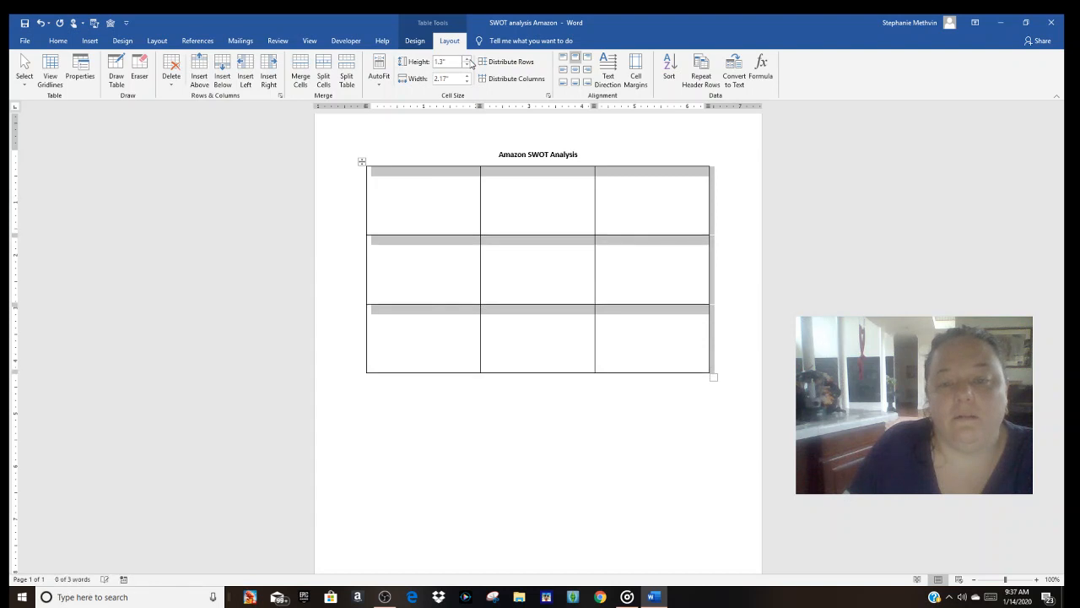
pyautogui.click(467, 61)
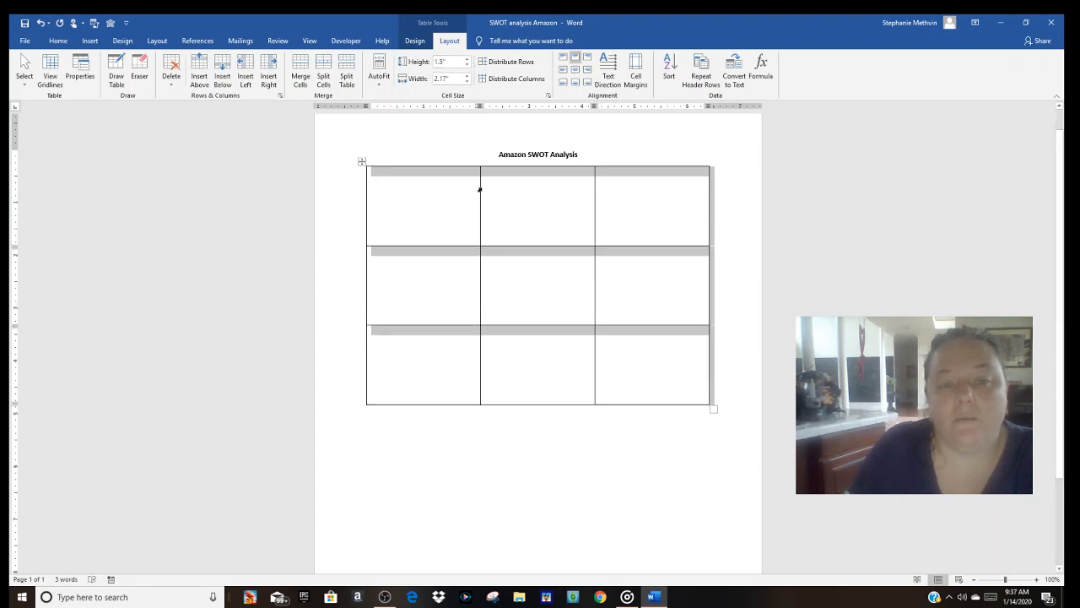
# Narrow the table's first column to about 0.68" and make the second column about 2.75" wide.
pyautogui.moveTo(480, 191); pyautogui.dragTo(400, 207)
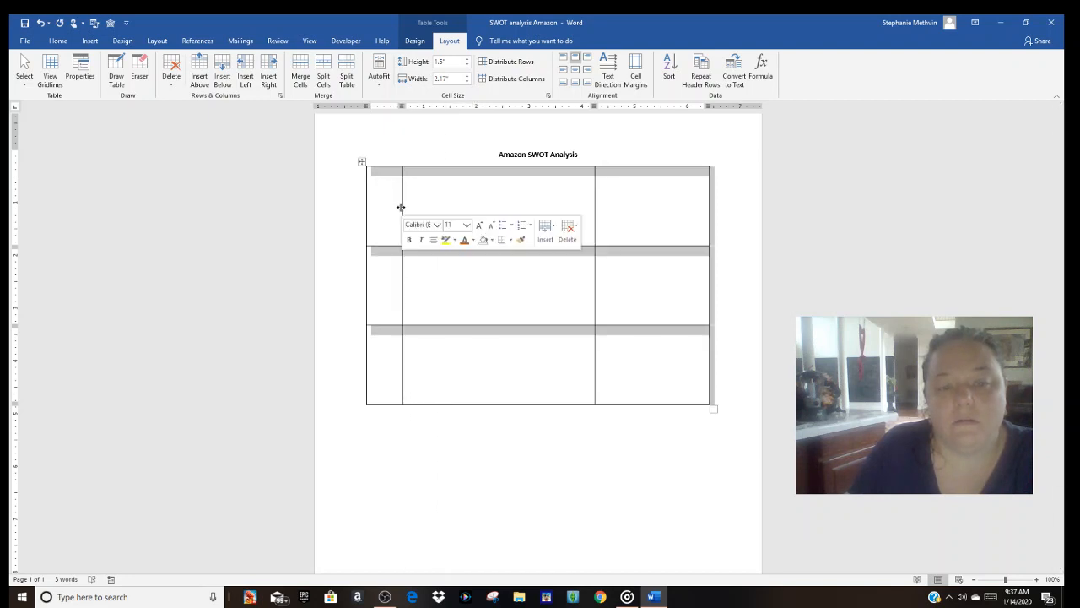
pyautogui.moveTo(594, 221); pyautogui.dragTo(549, 224)
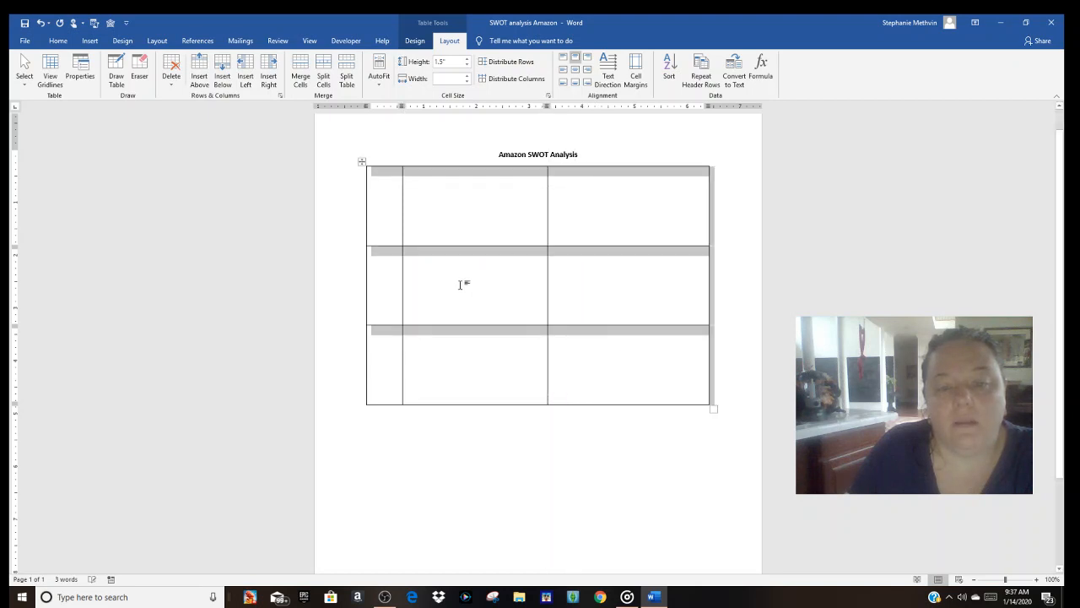
pyautogui.click(444, 236)
# Increase the height of all three table rows to 2.1".
pyautogui.moveTo(465, 208); pyautogui.dragTo(631, 372)
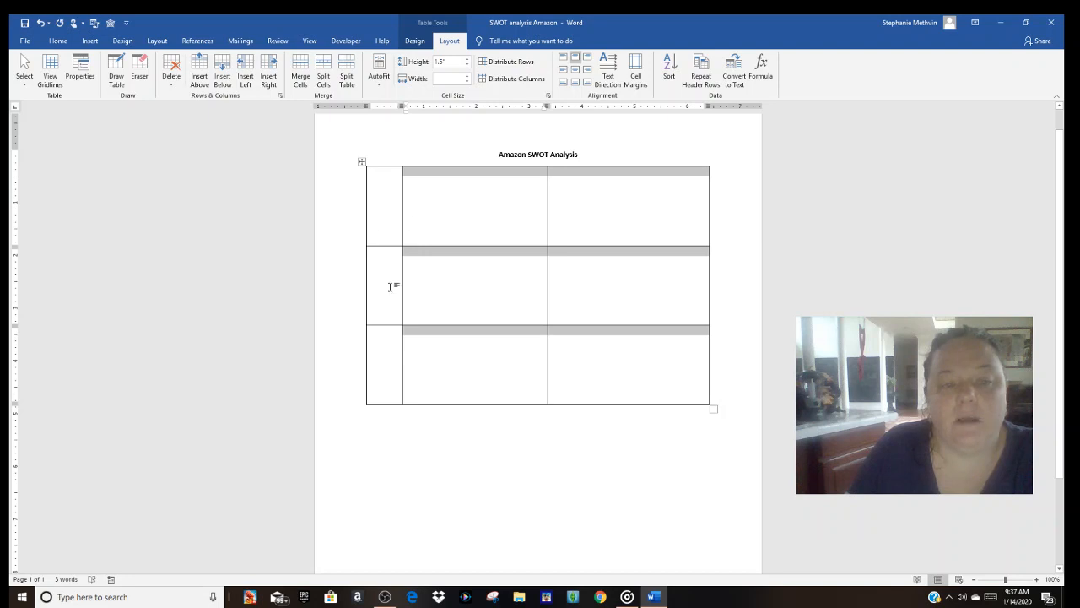
pyautogui.click(467, 59)
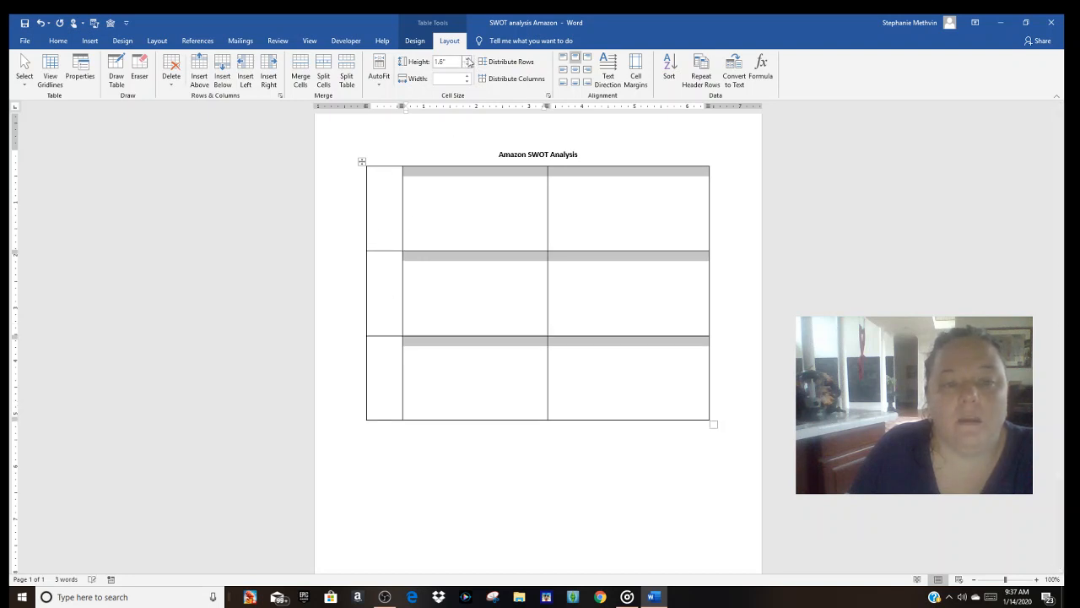
pyautogui.click(469, 59)
pyautogui.click(468, 60)
pyautogui.click(468, 60)
pyautogui.click(468, 60)
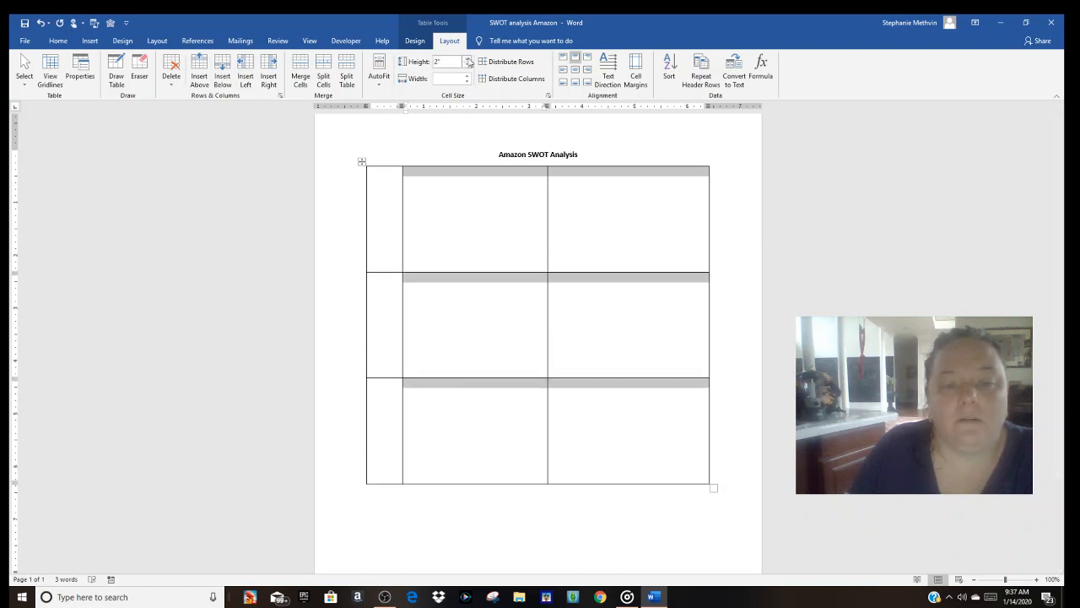
pyautogui.click(469, 60)
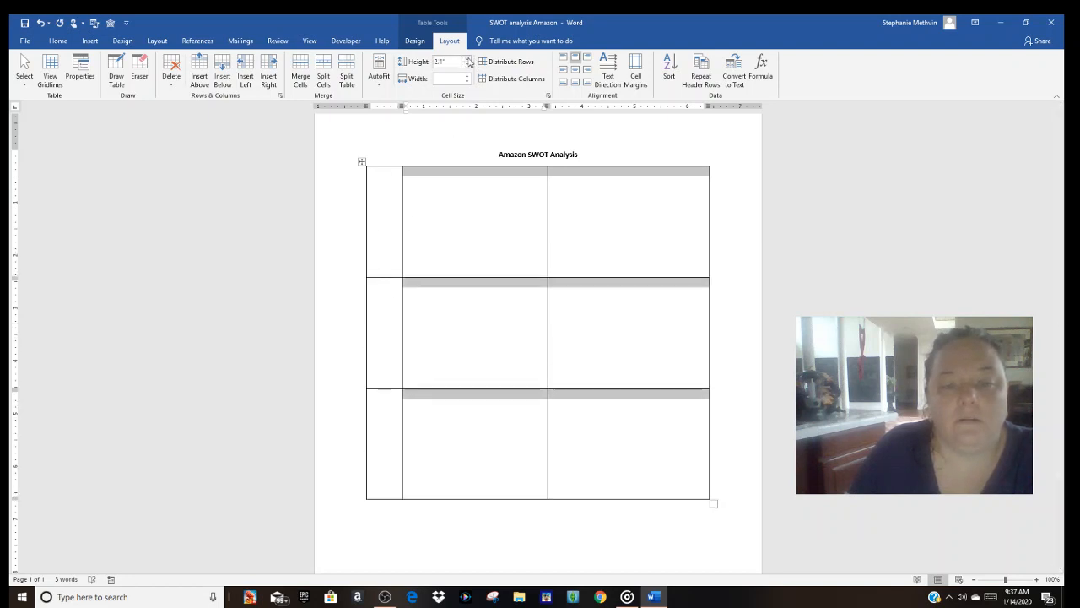
# Shrink the table's top row and set its height to exactly 0.5".
pyautogui.click(530, 278)
pyautogui.moveTo(531, 277); pyautogui.dragTo(528, 193)
pyautogui.click(468, 182)
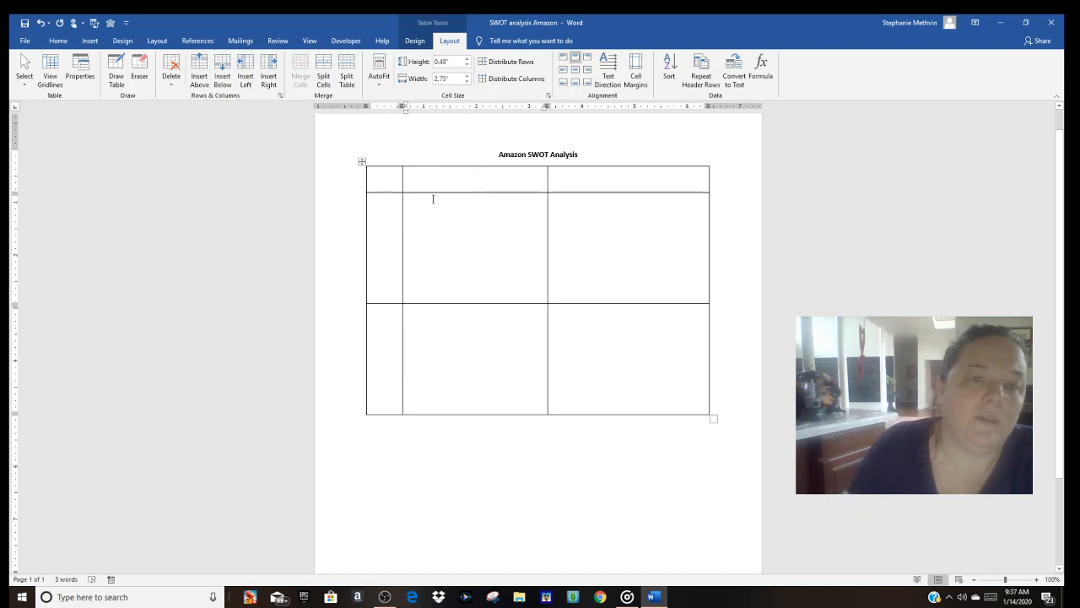
pyautogui.click(449, 63)
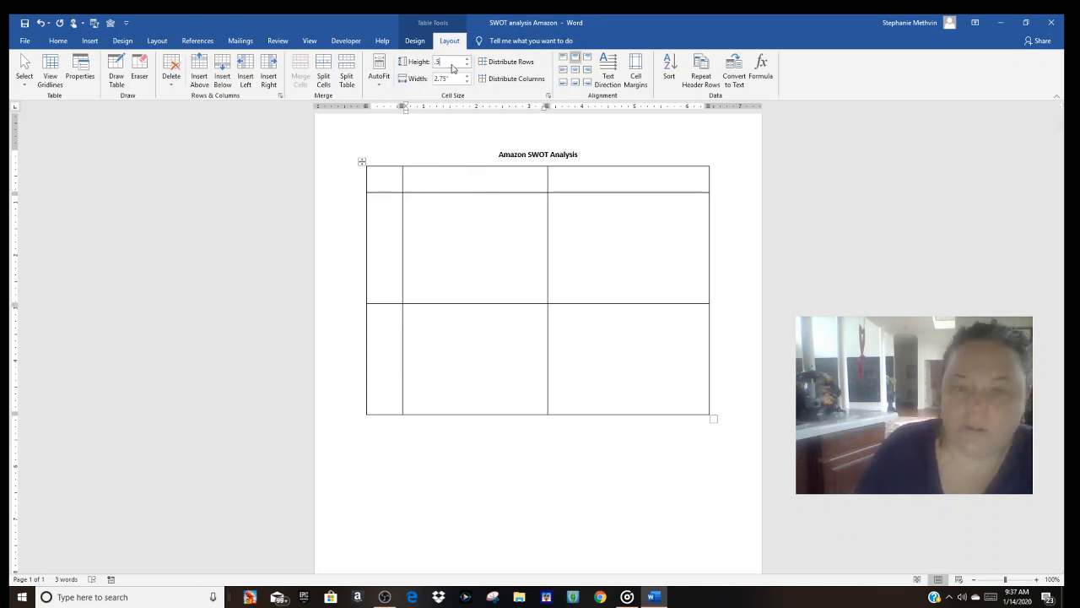
pyautogui.write('.5')
pyautogui.press('Return')
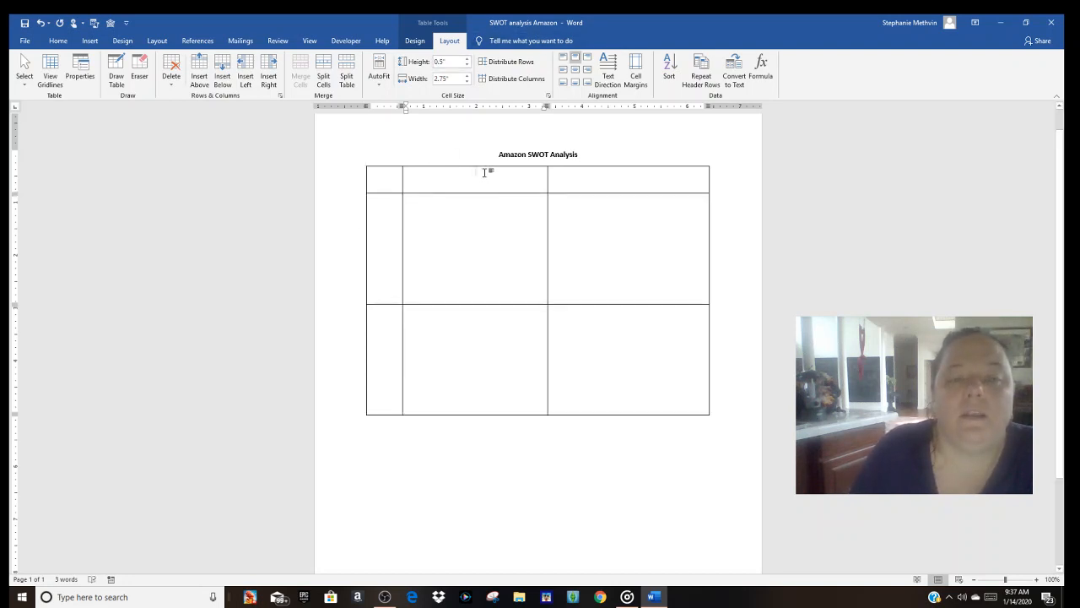
# Set the height of the table's lower two rows to 0.5" by way of their first-column cells.
pyautogui.moveTo(487, 169); pyautogui.dragTo(596, 172)
pyautogui.moveTo(380, 232); pyautogui.dragTo(389, 357)
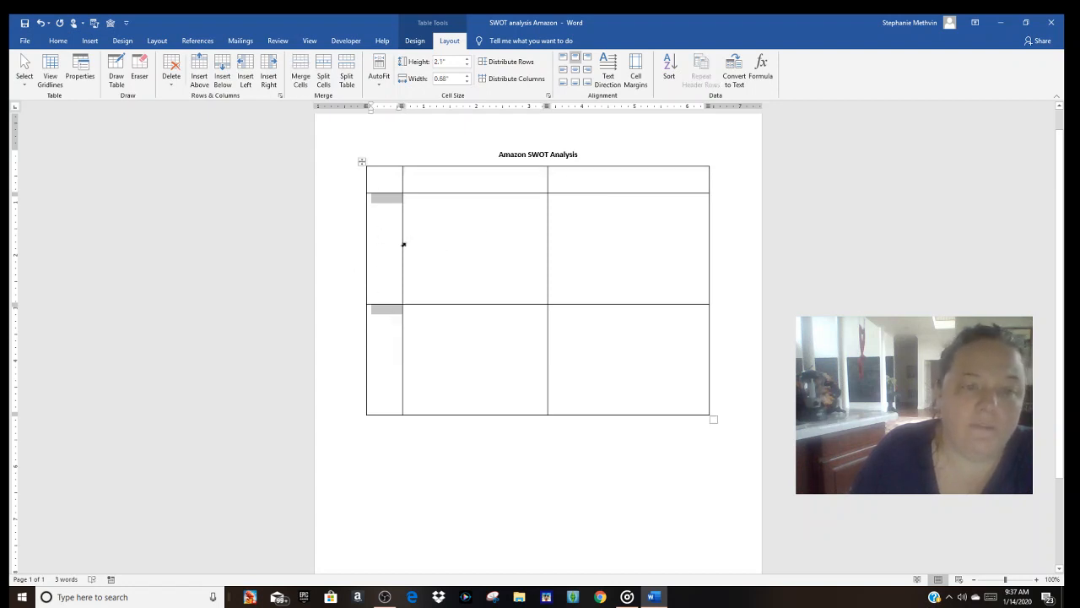
pyautogui.click(453, 62)
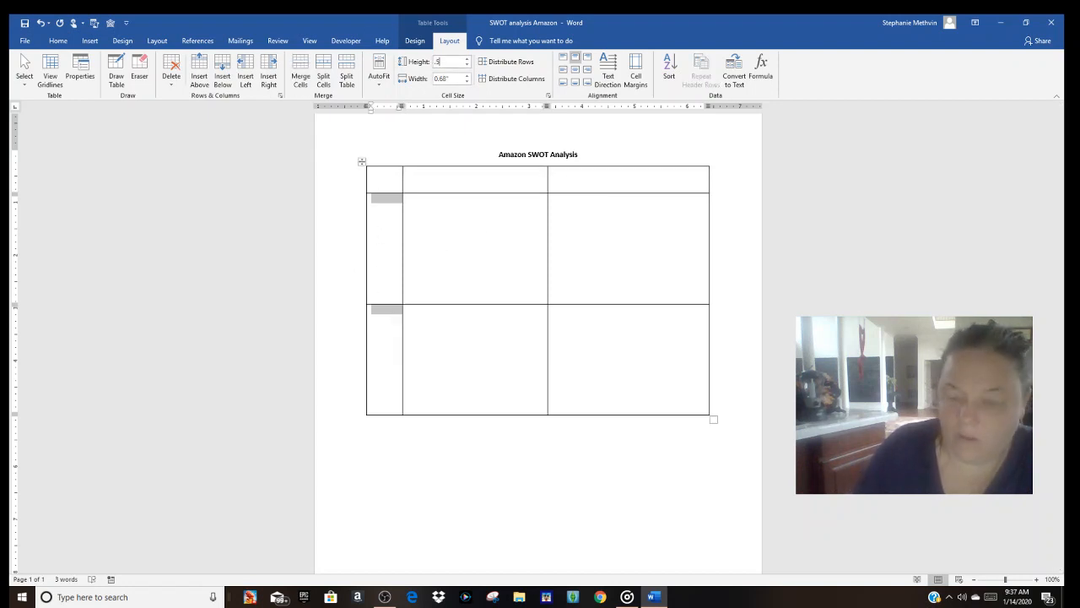
pyautogui.press('Return')
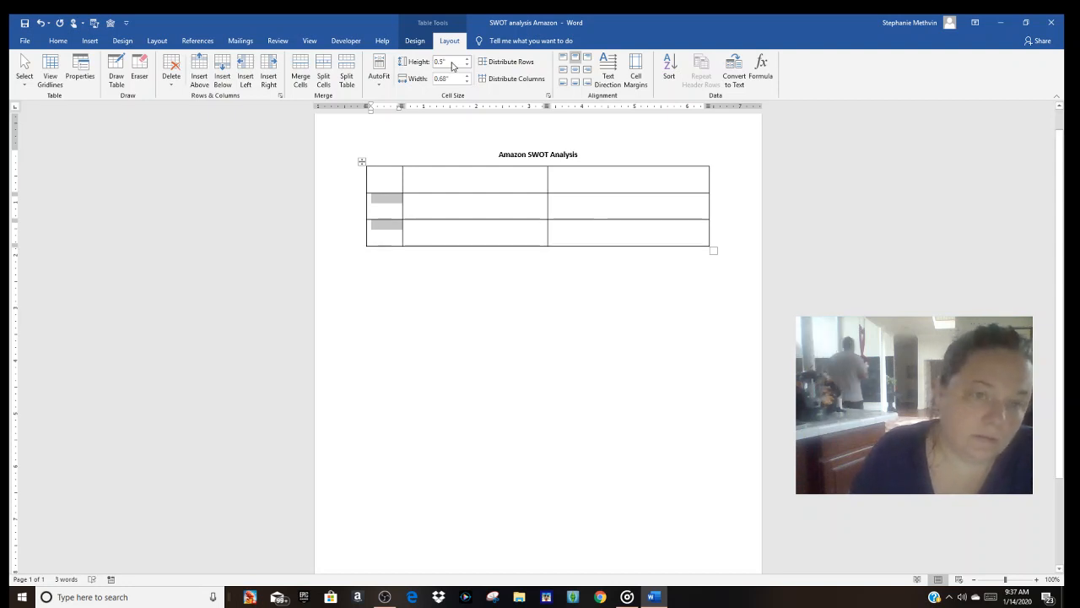
# Undo the last row-height change and set the width of the first column's lower two cells to 0.5".
pyautogui.hotkey('ctrl', 'z')
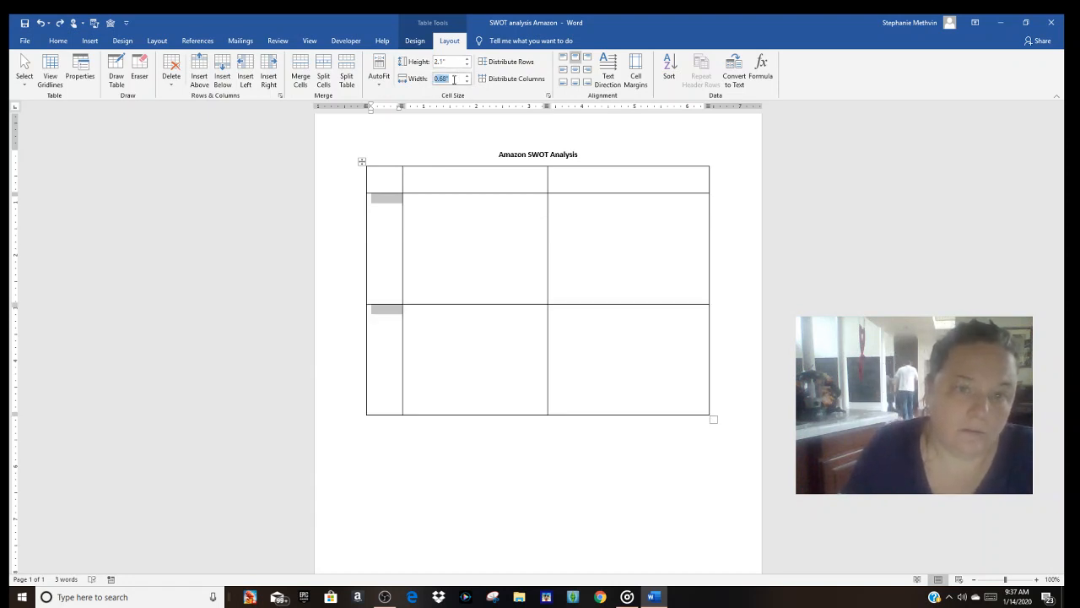
pyautogui.write('0.5')
pyautogui.press('Return')
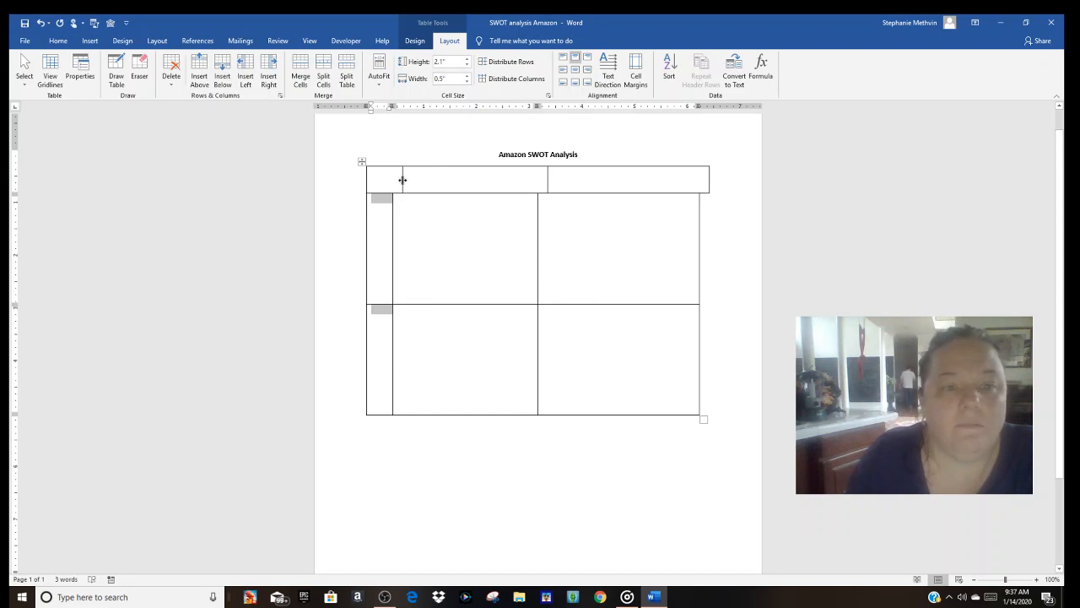
# Move the top row's three vertical borders inward to line up with the column borders of the rows below.
pyautogui.moveTo(402, 180); pyautogui.dragTo(392, 178)
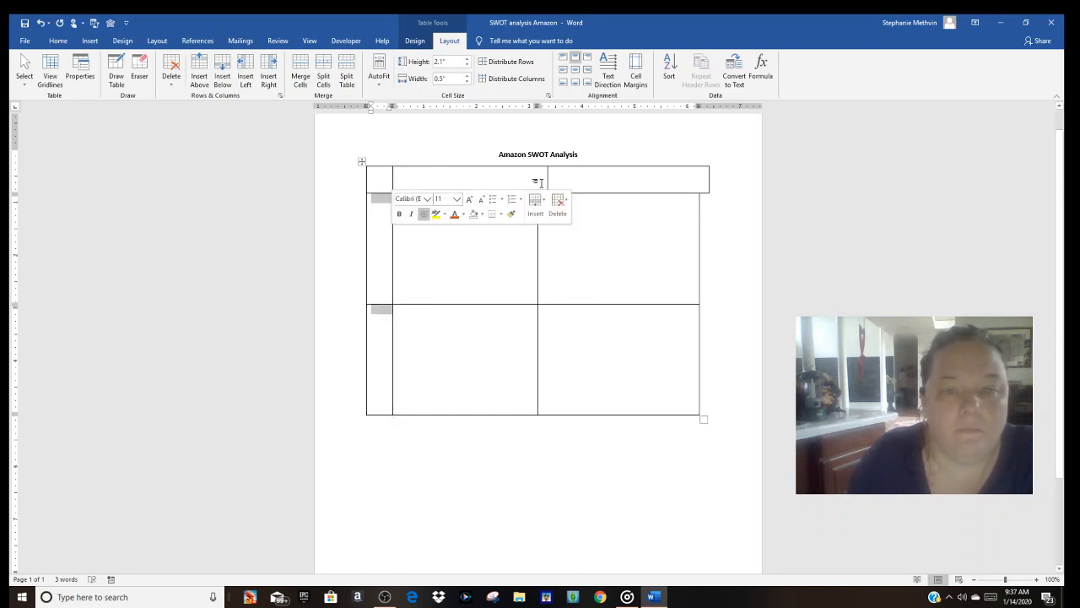
pyautogui.click(562, 225)
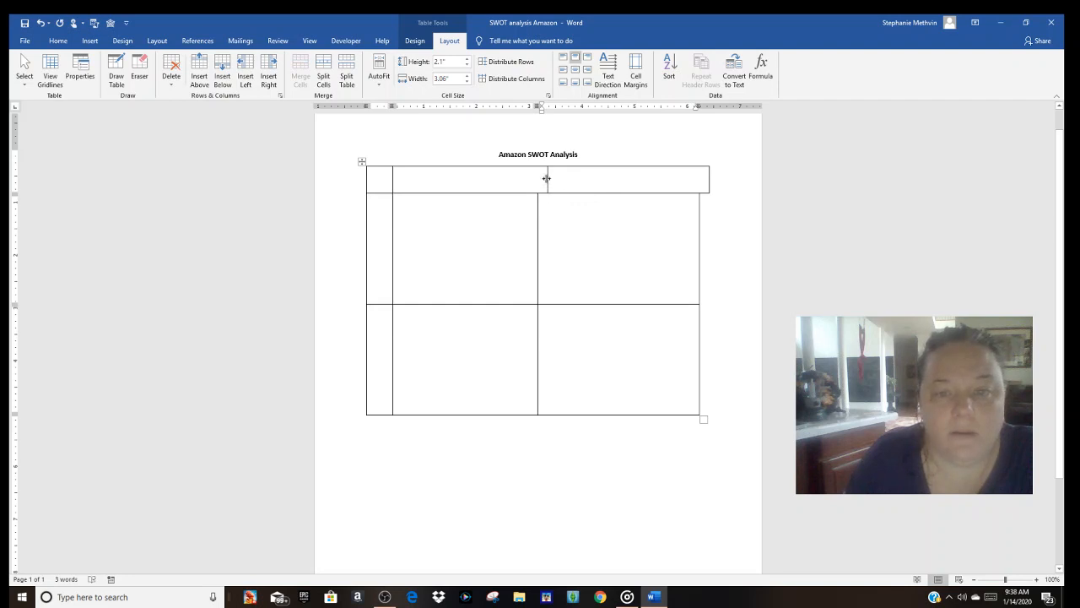
pyautogui.moveTo(546, 178); pyautogui.dragTo(538, 178)
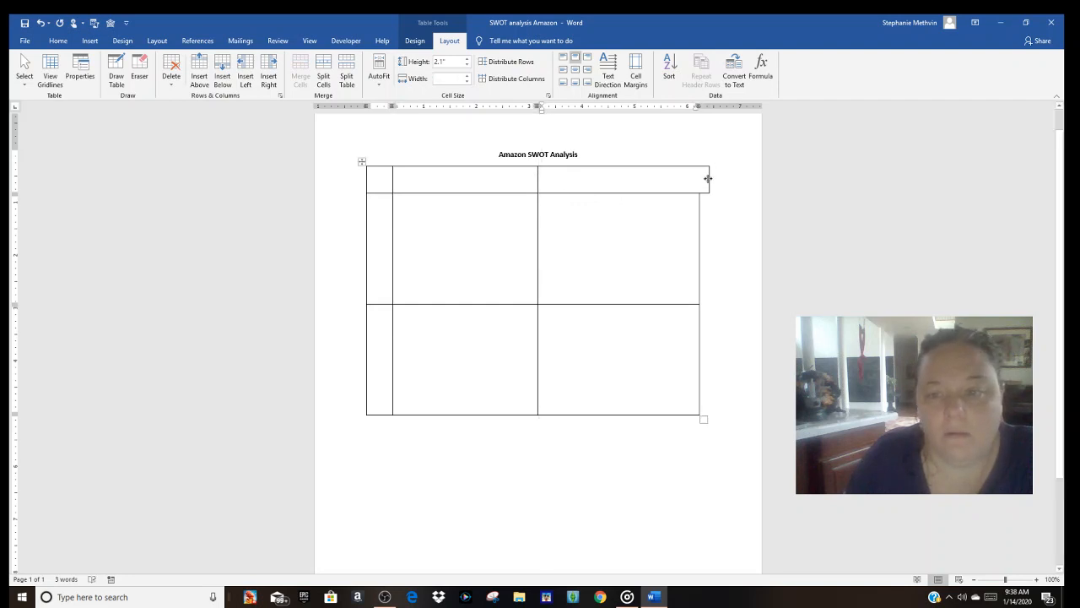
pyautogui.moveTo(707, 178); pyautogui.dragTo(700, 176)
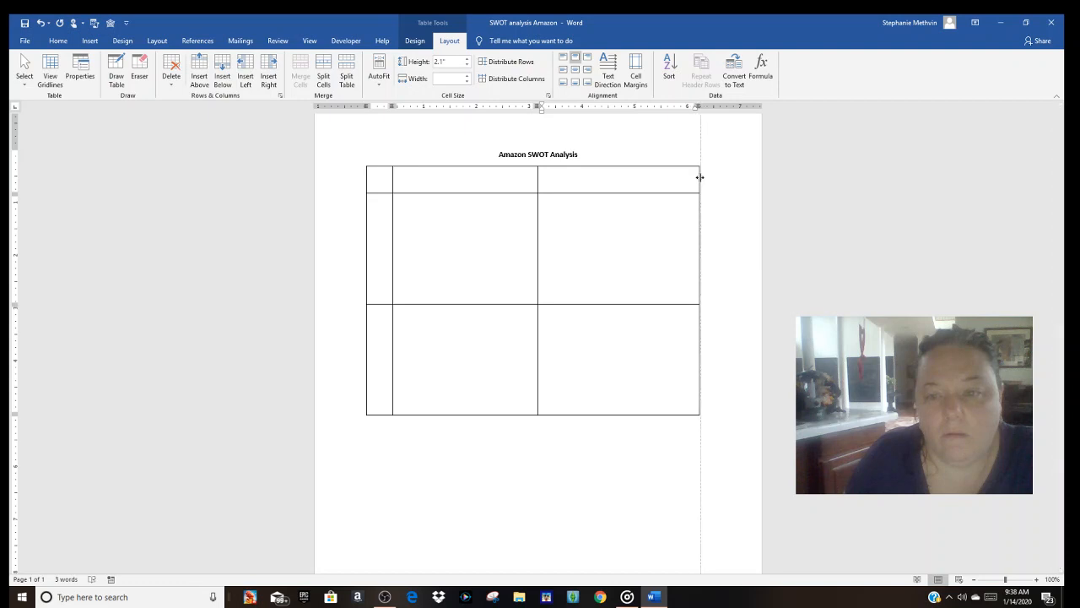
pyautogui.click(635, 275)
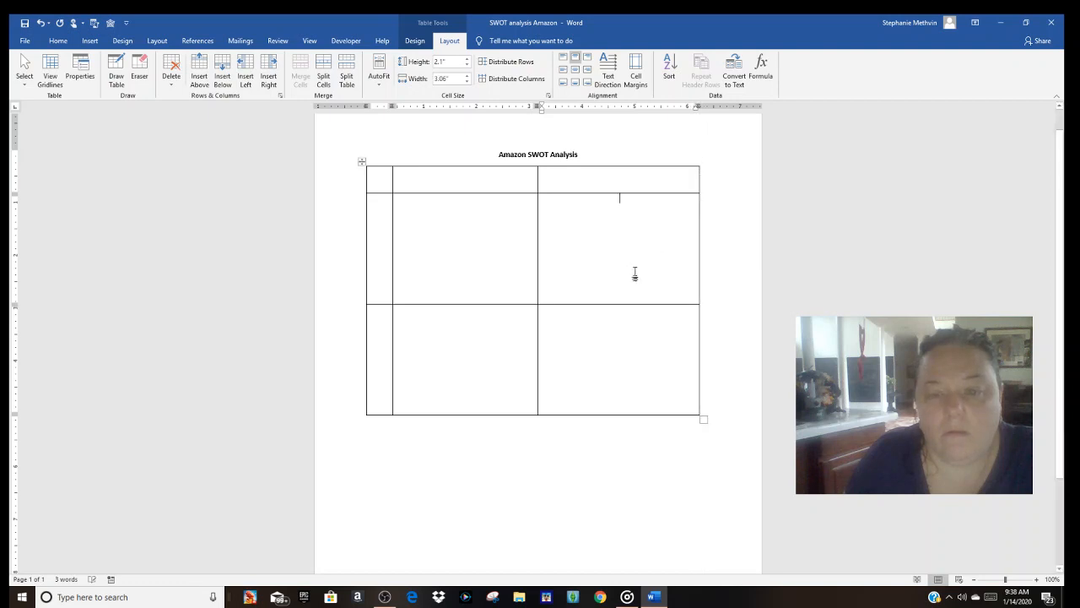
pyautogui.click(422, 178)
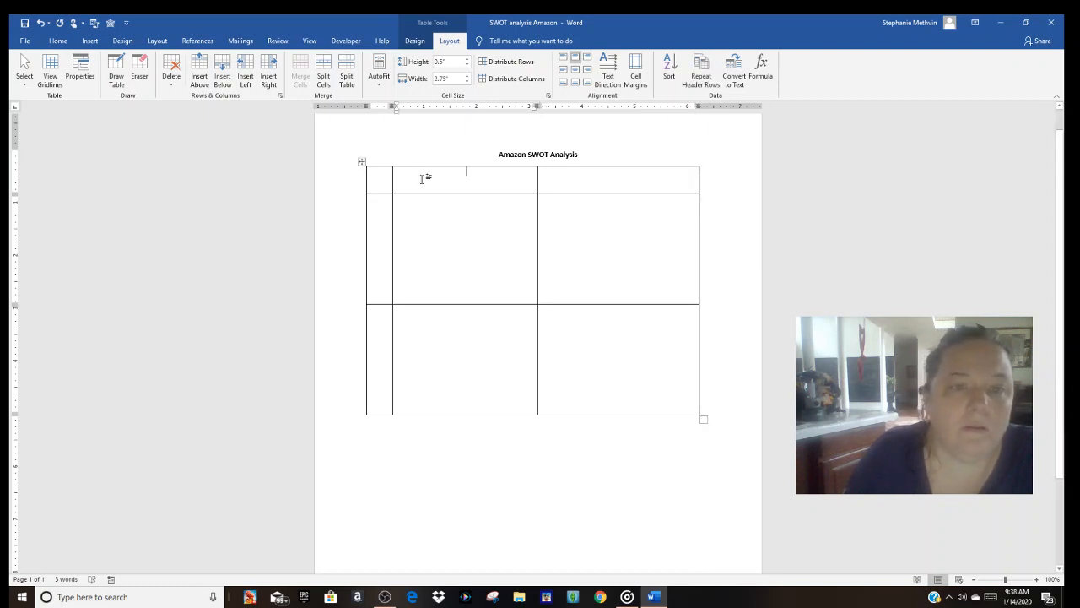
pyautogui.click(380, 255)
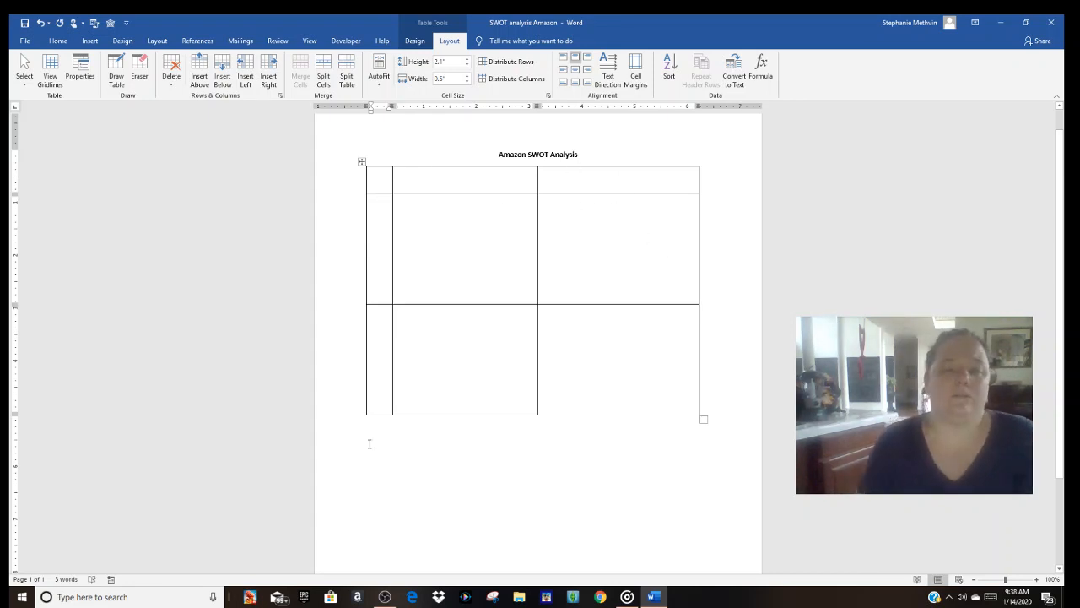
pyautogui.click(465, 255)
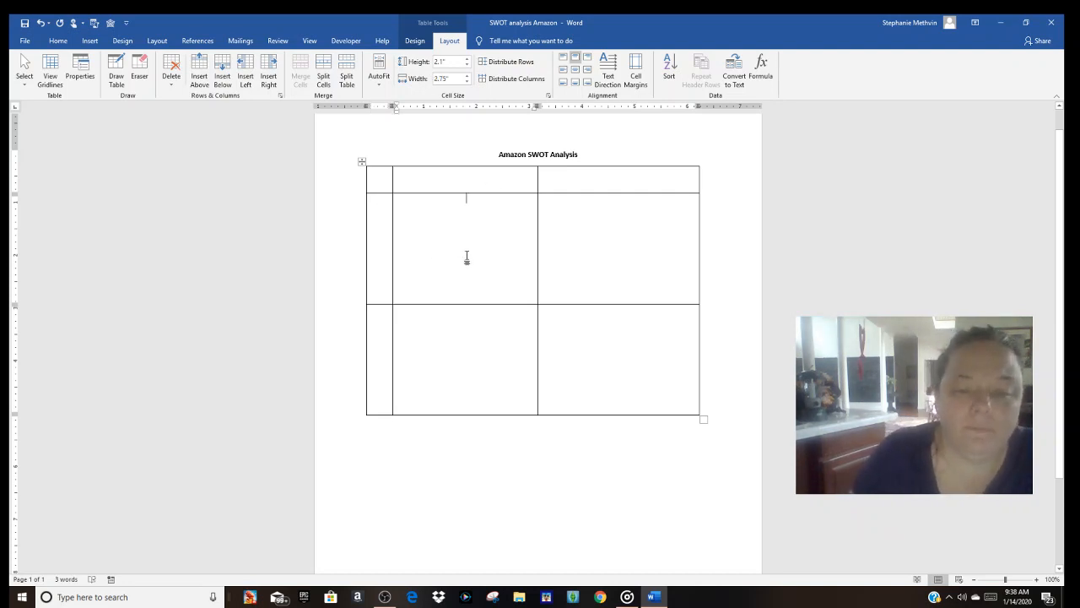
pyautogui.moveTo(460, 257); pyautogui.dragTo(580, 338)
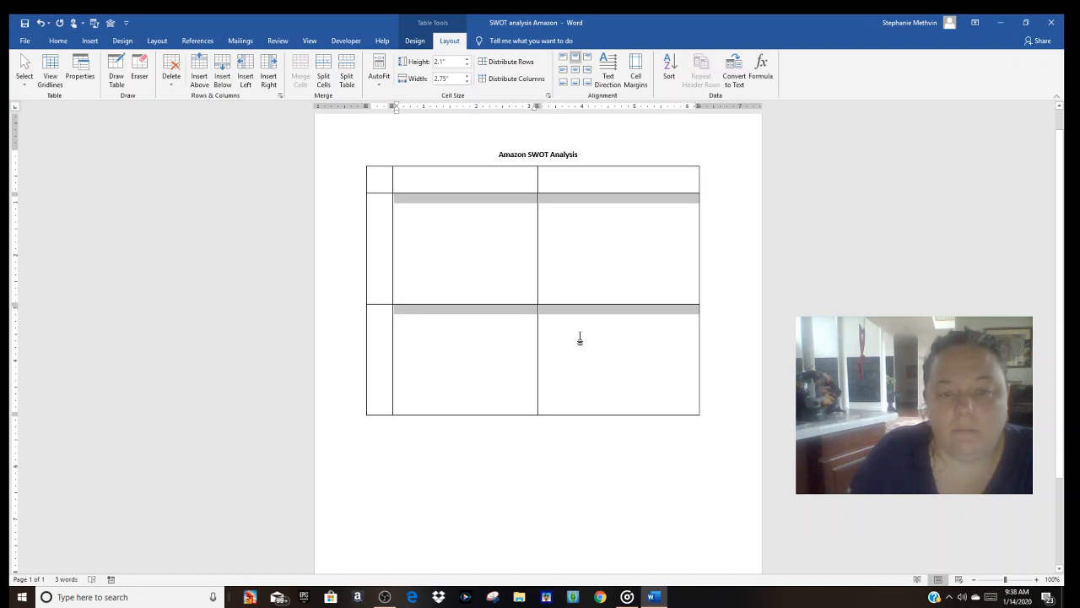
pyautogui.click(451, 348)
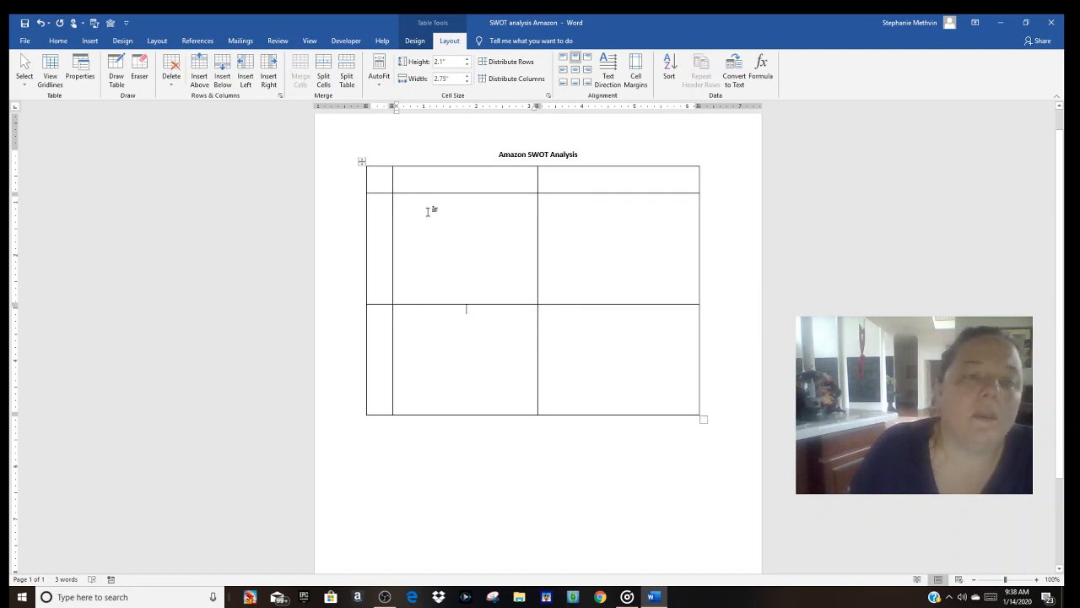
# Apply the blue grid table style with a solid dark header row and first column and light blue banded rows.
pyautogui.click(433, 179)
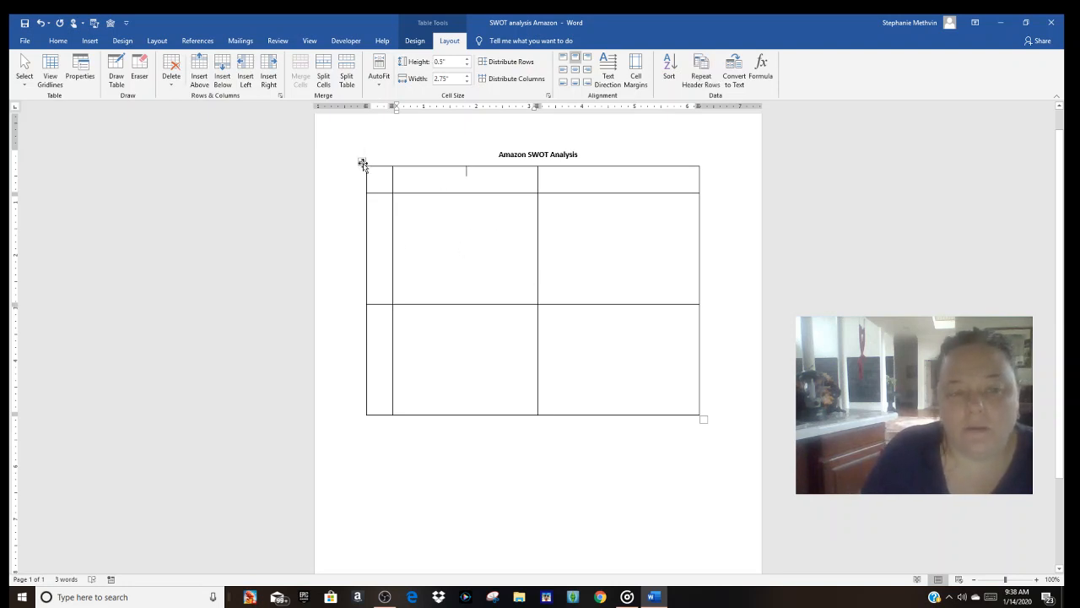
pyautogui.click(416, 42)
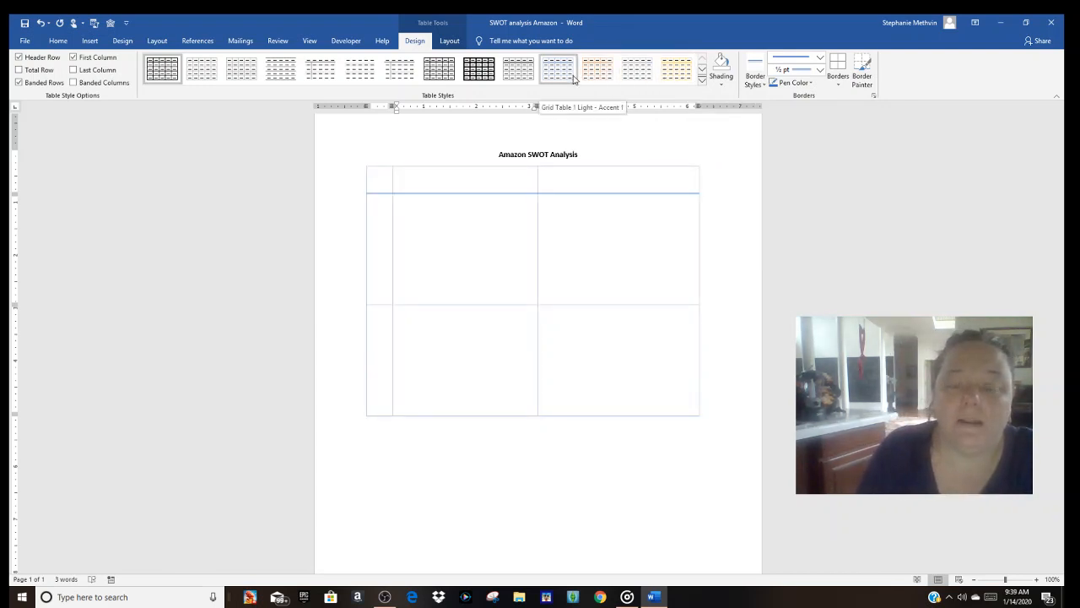
pyautogui.click(701, 81)
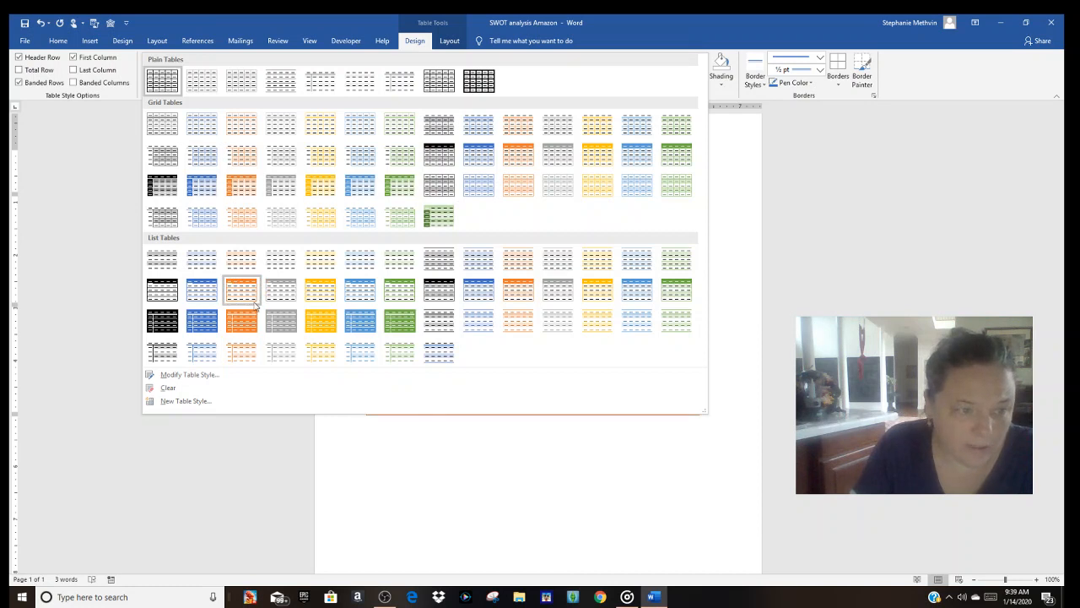
pyautogui.click(195, 186)
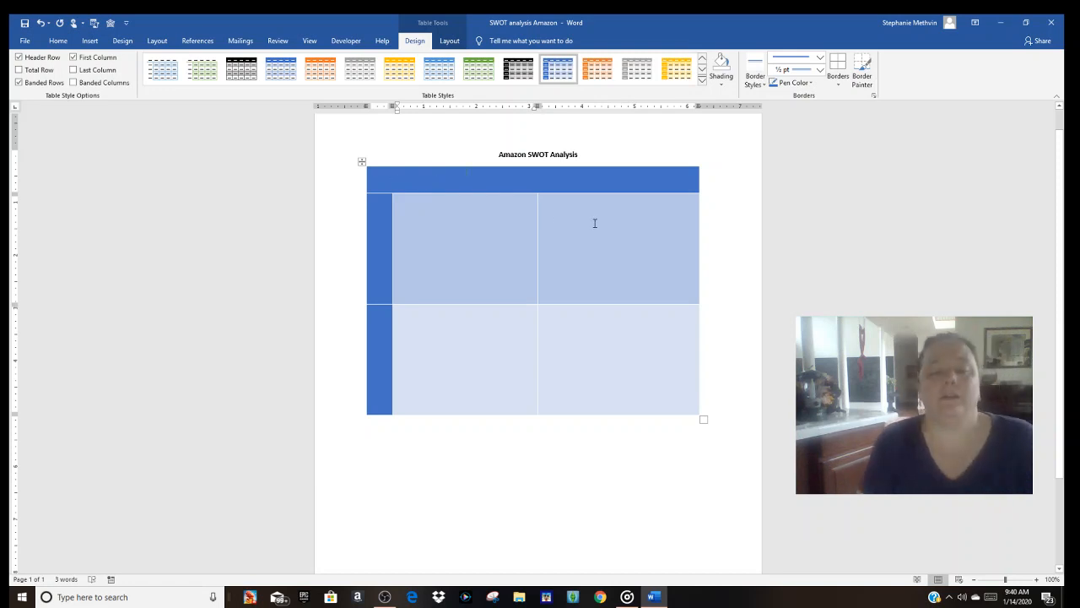
# Enter the column headings Positives and Negatives in the second and third cells of the table's top row.
pyautogui.write('Posoitives')
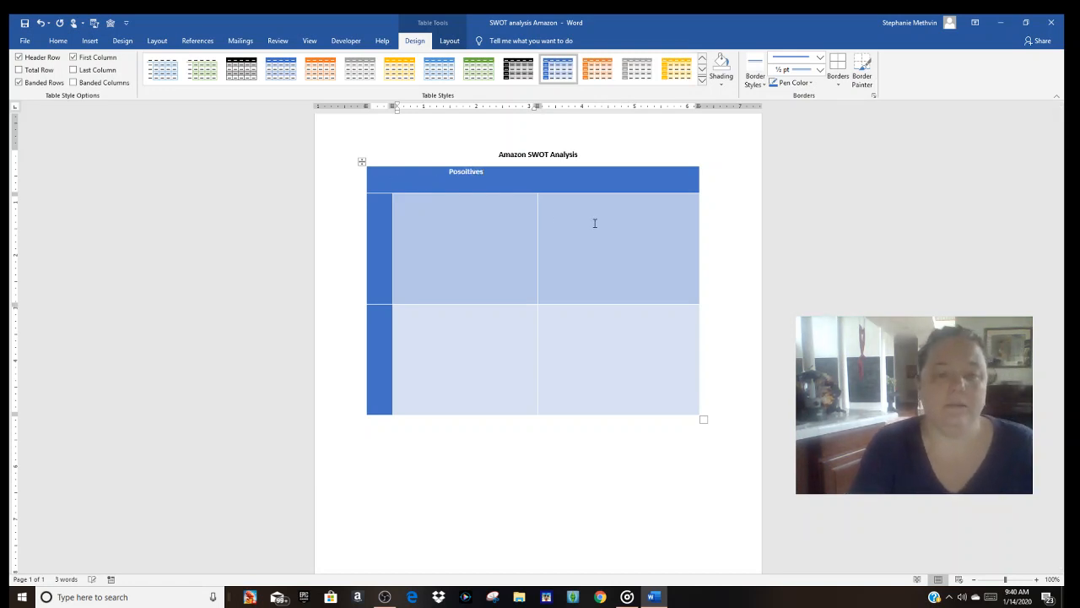
pyautogui.press('BackSpace')
pyautogui.press('BackSpace')
pyautogui.press('BackSpace')
pyautogui.press('BackSpace')
pyautogui.press('BackSpace')
pyautogui.press('BackSpace')
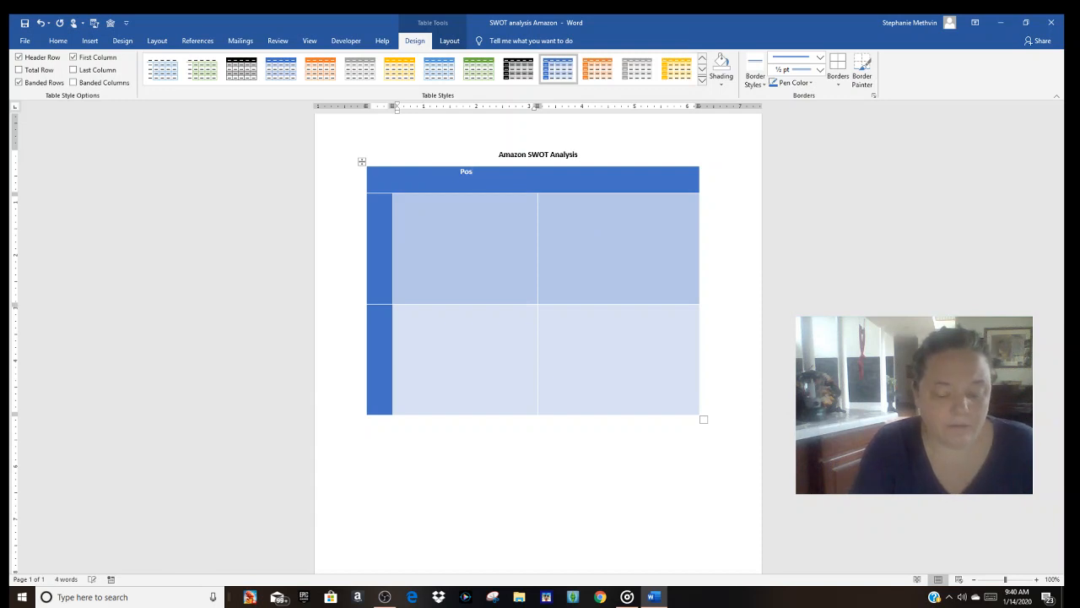
pyautogui.write('itives')
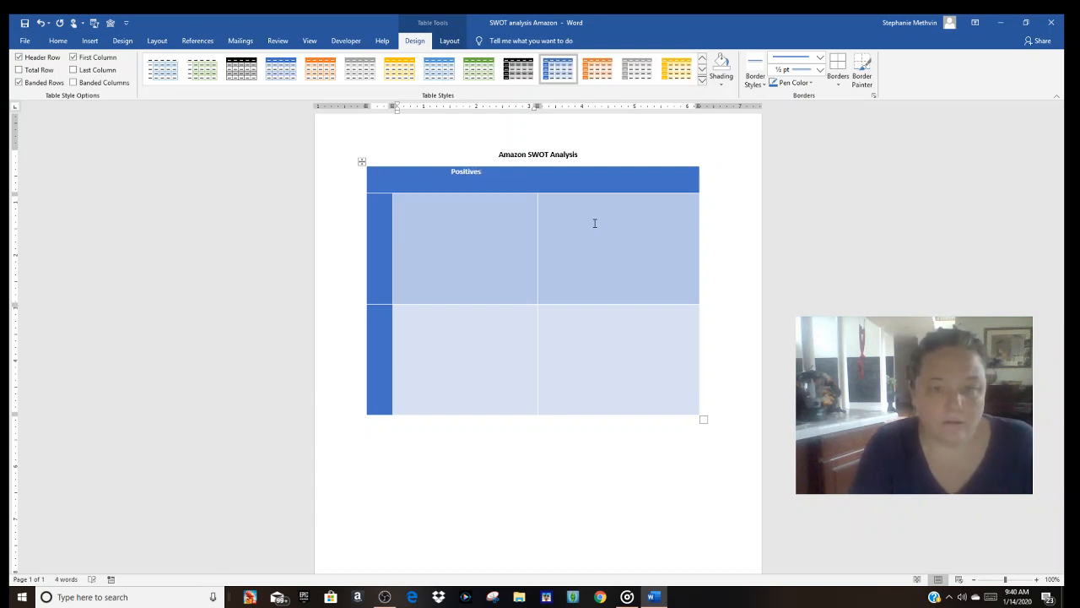
pyautogui.press('Tab')
pyautogui.write('Negatives')
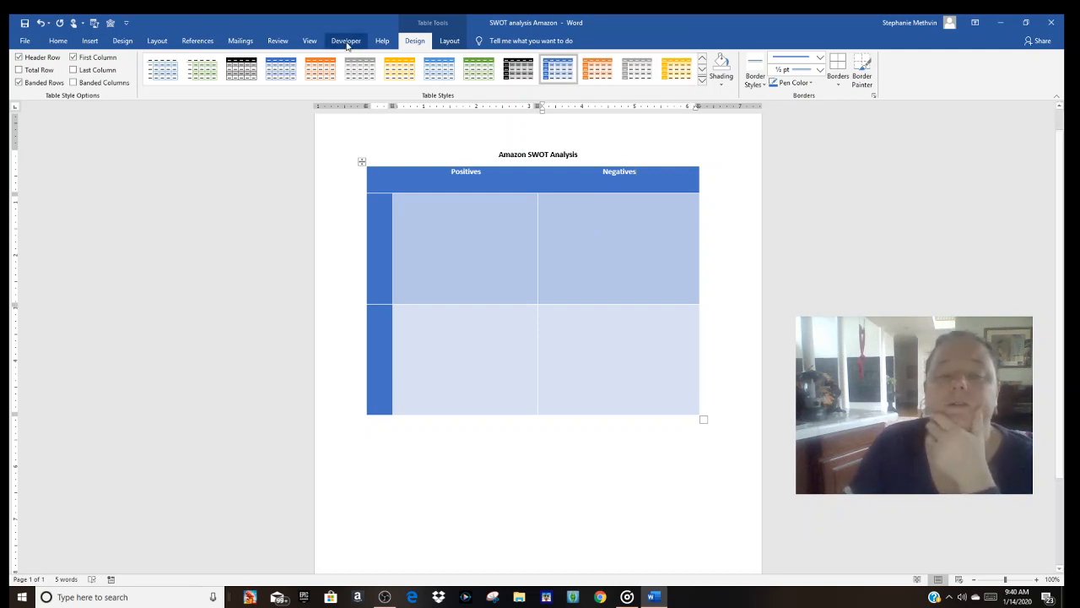
# Center the Positives and Negatives headings both vertically and horizontally within their cells.
pyautogui.moveTo(448, 172); pyautogui.dragTo(631, 184)
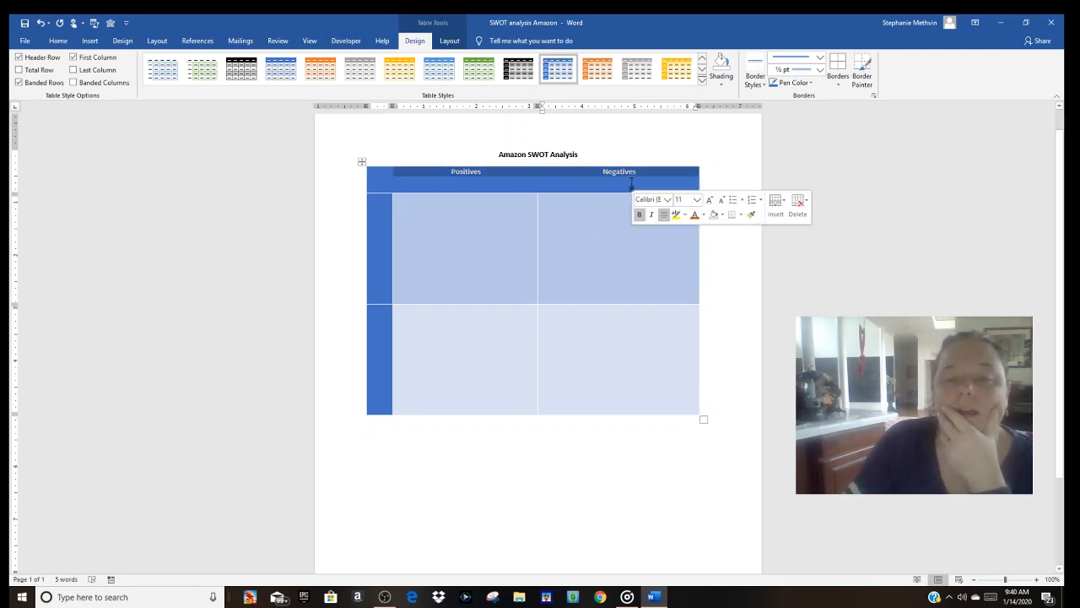
pyautogui.click(453, 42)
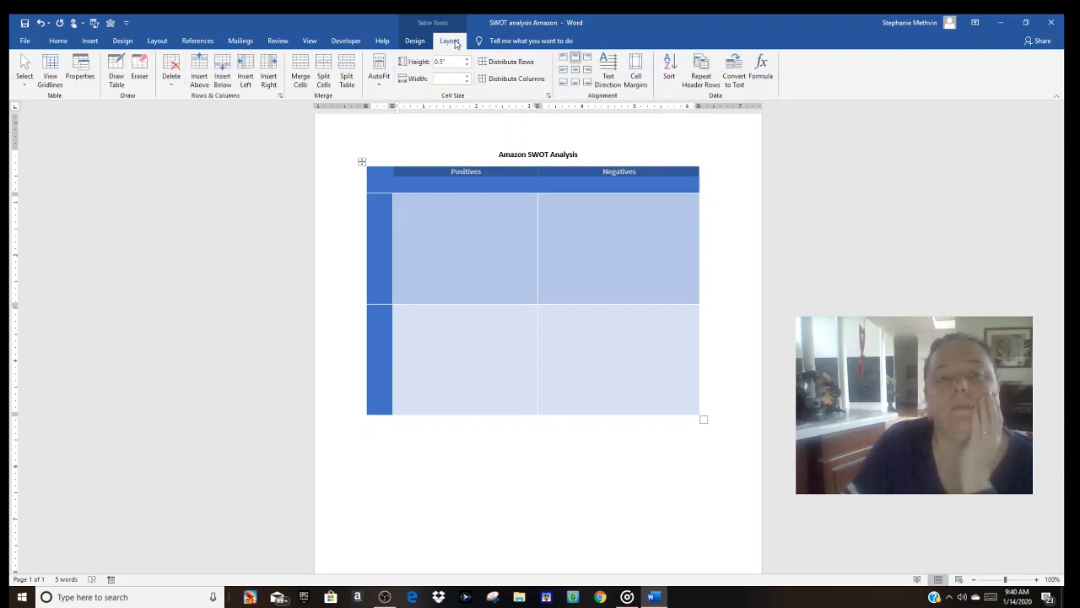
pyautogui.click(575, 71)
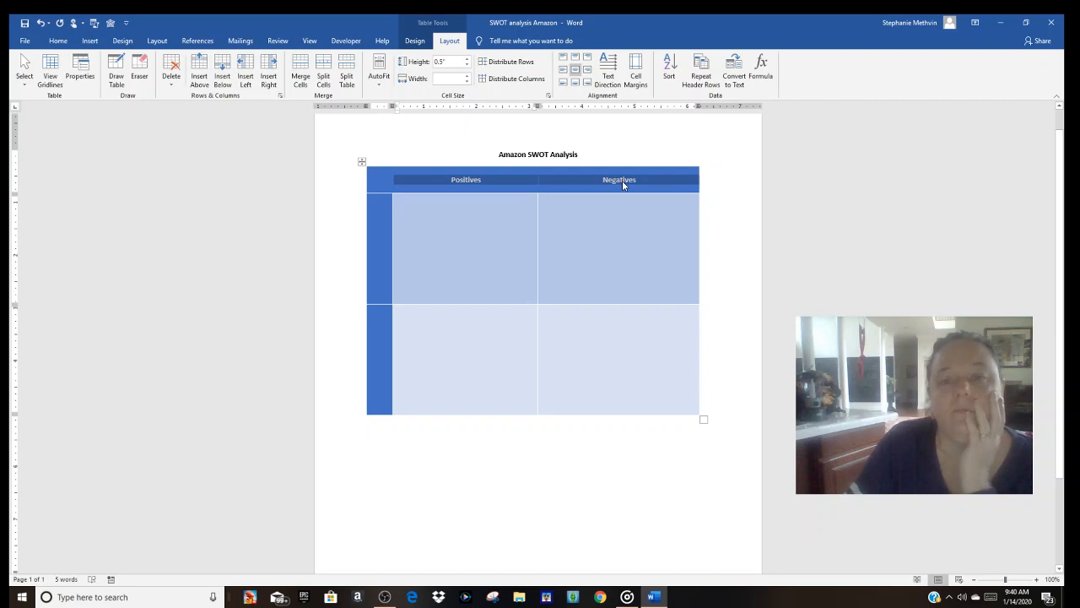
pyautogui.click(436, 285)
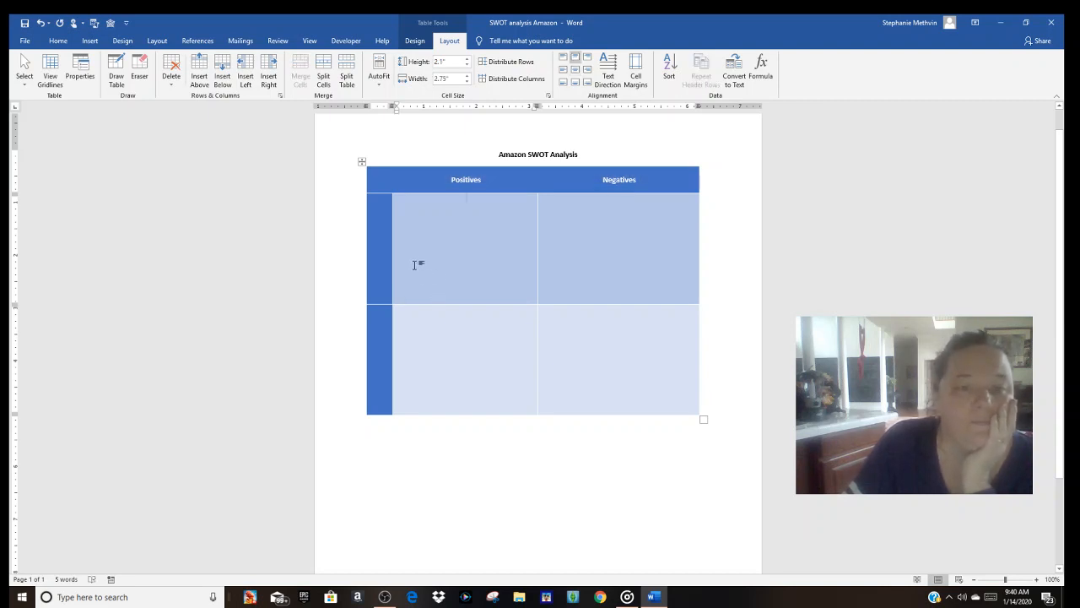
# Remove the blue shading from the empty corner cell where the header row meets the first column.
pyautogui.click(380, 186)
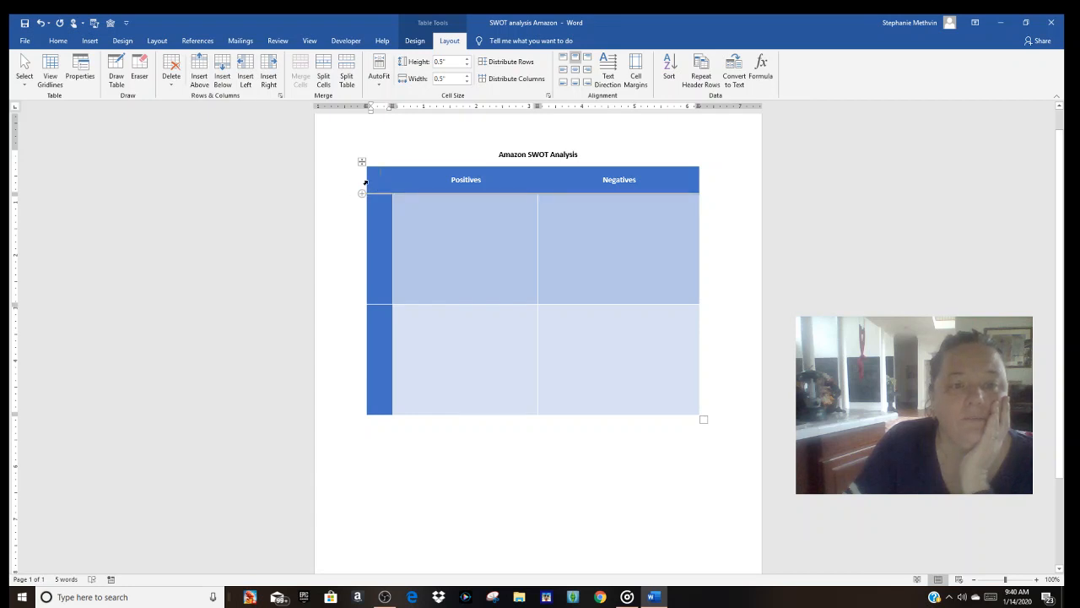
pyautogui.click(414, 40)
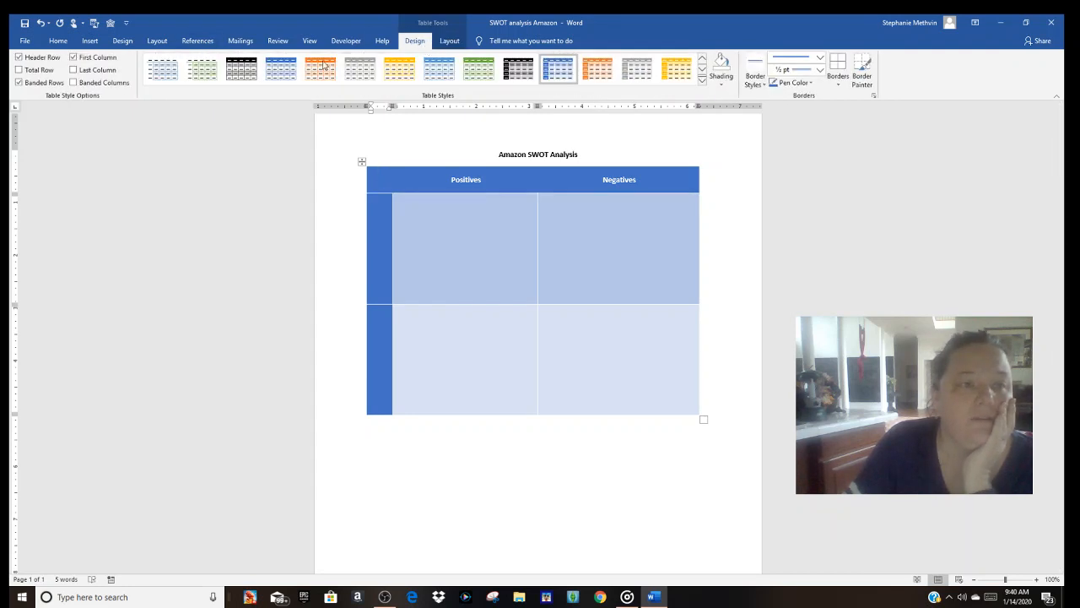
pyautogui.click(722, 61)
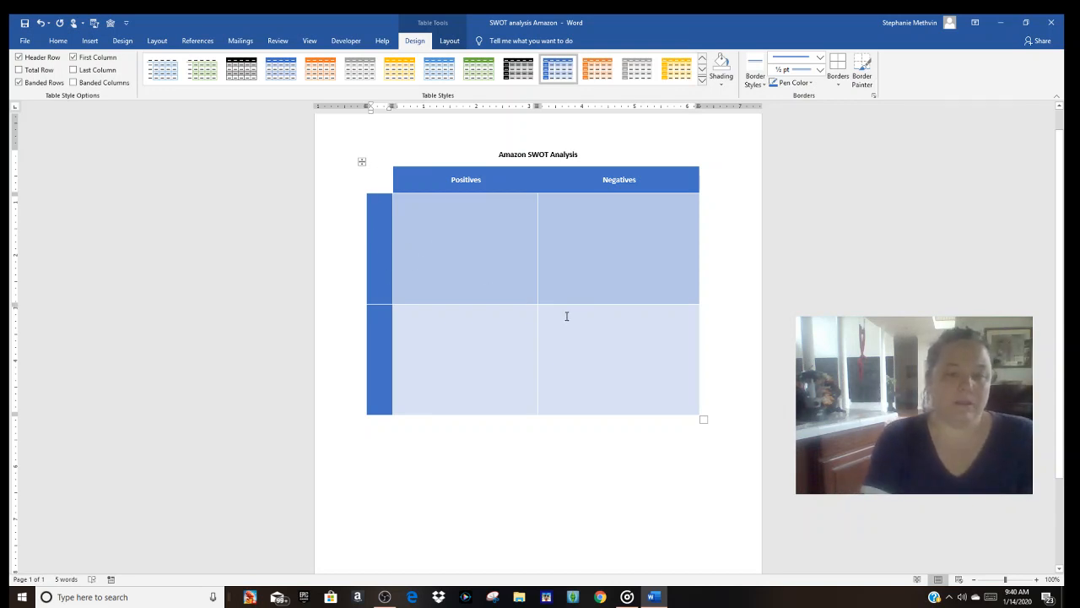
# Label the second row Internal in its first-column cell and rotate the text to read from bottom to top.
pyautogui.write('Internal')
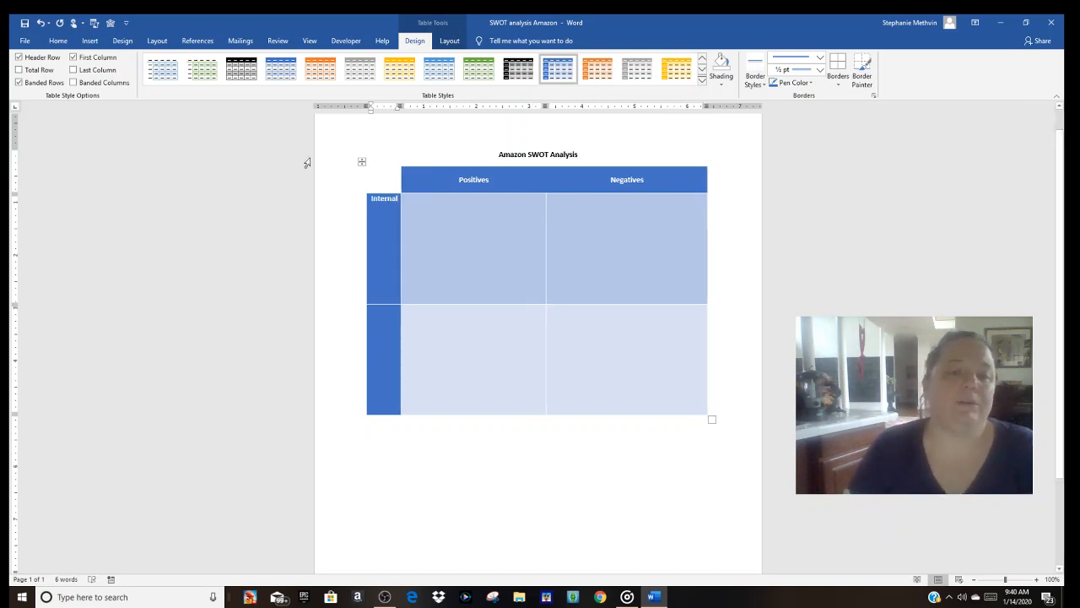
pyautogui.doubleClick(389, 200)
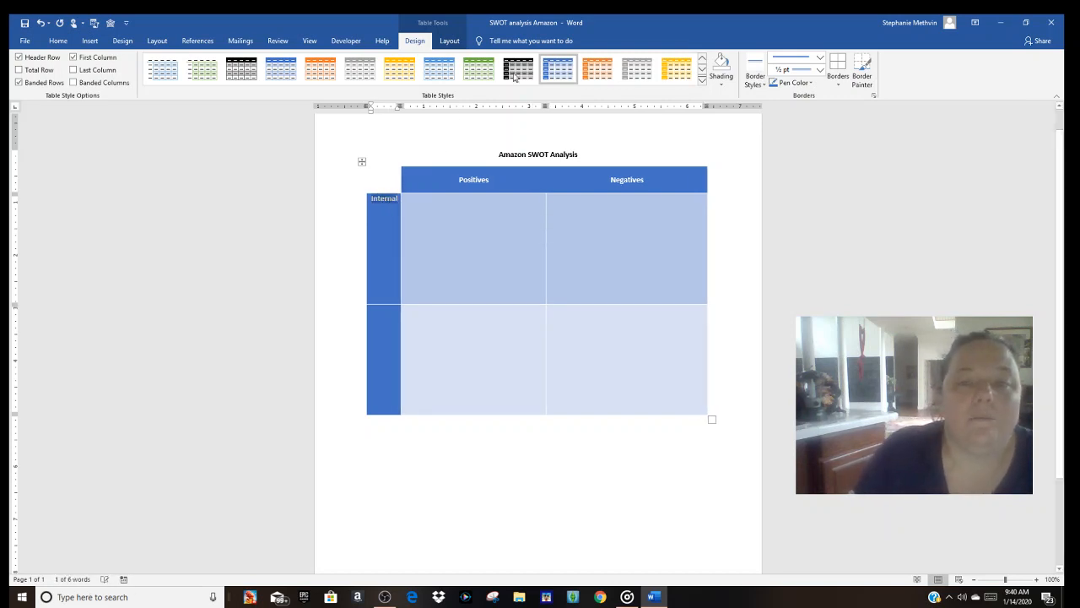
pyautogui.click(450, 43)
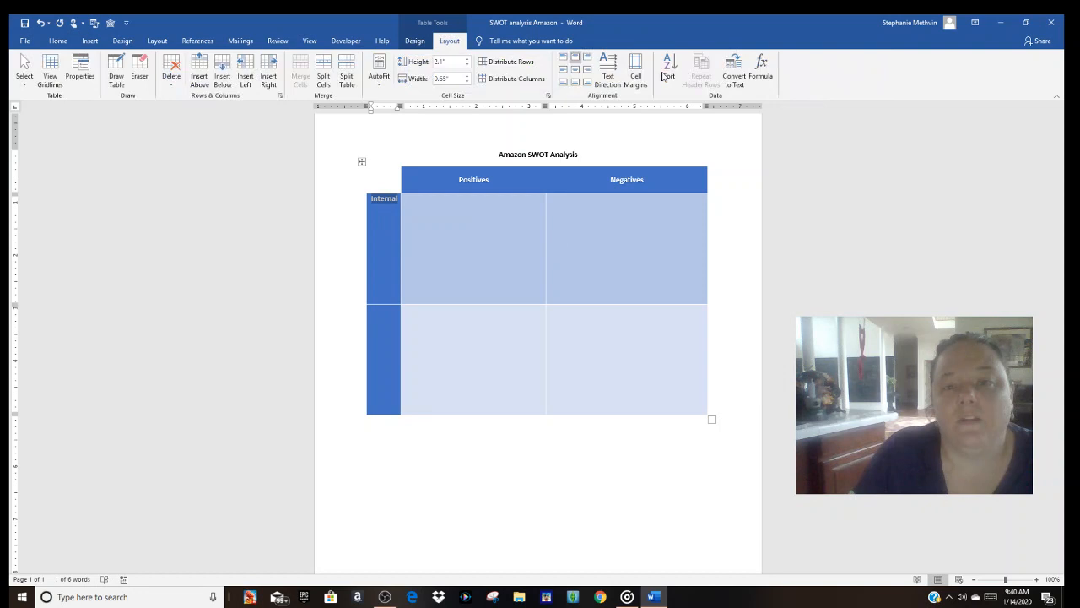
pyautogui.click(609, 76)
pyautogui.click(611, 80)
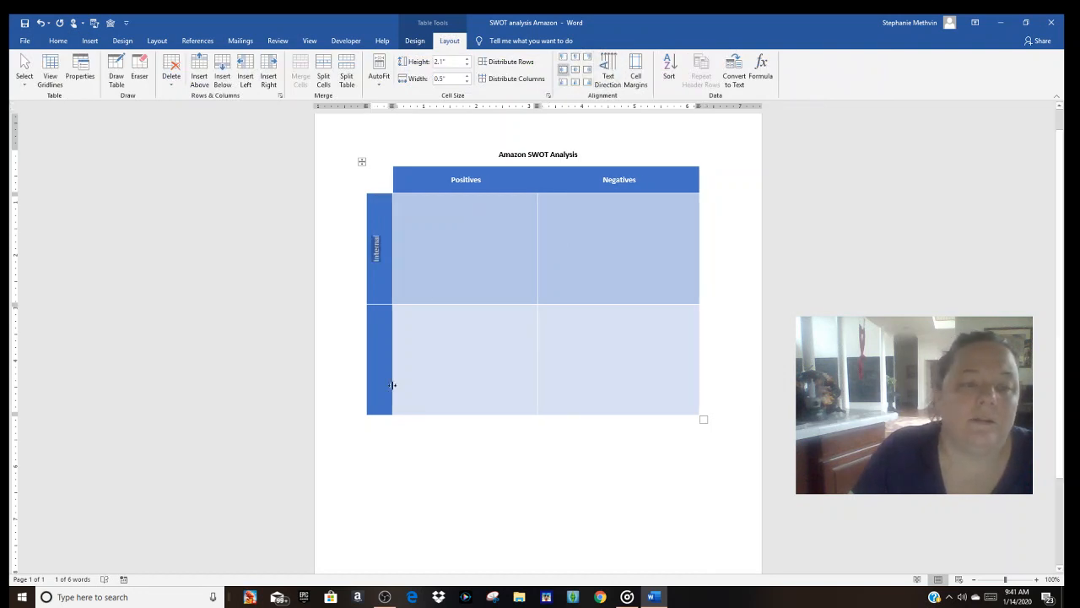
# Label the third row External in its first-column cell.
pyautogui.click(426, 355)
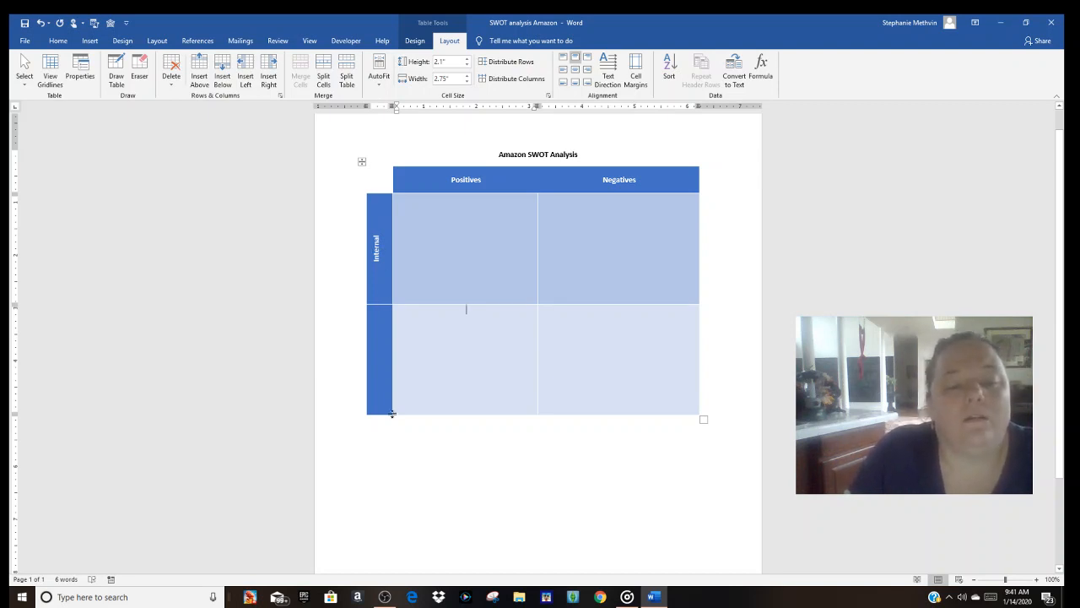
pyautogui.click(392, 333)
pyautogui.write('E')
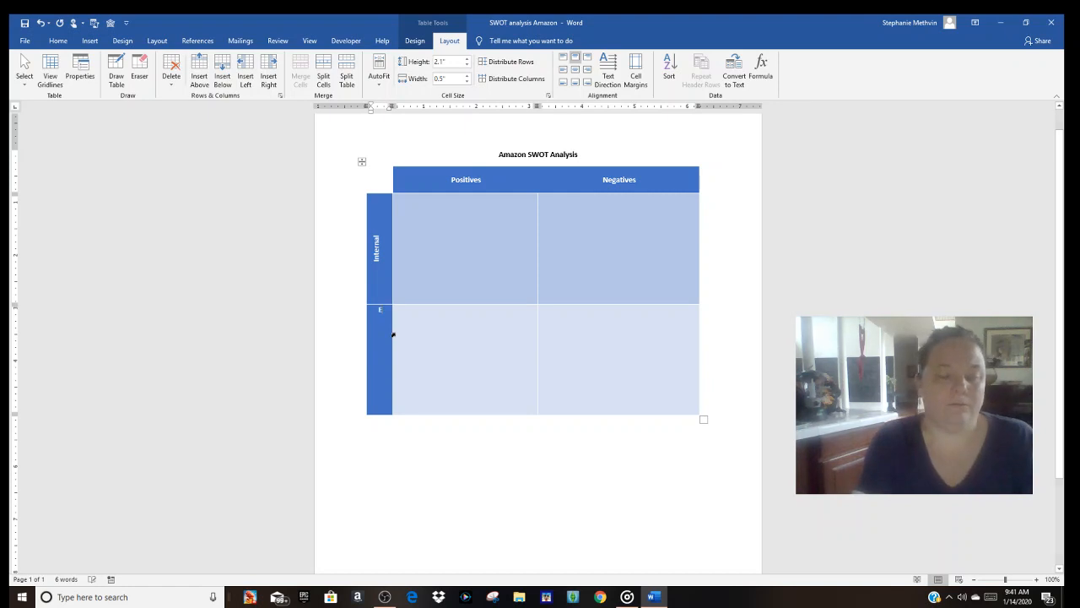
pyautogui.write('xternal')
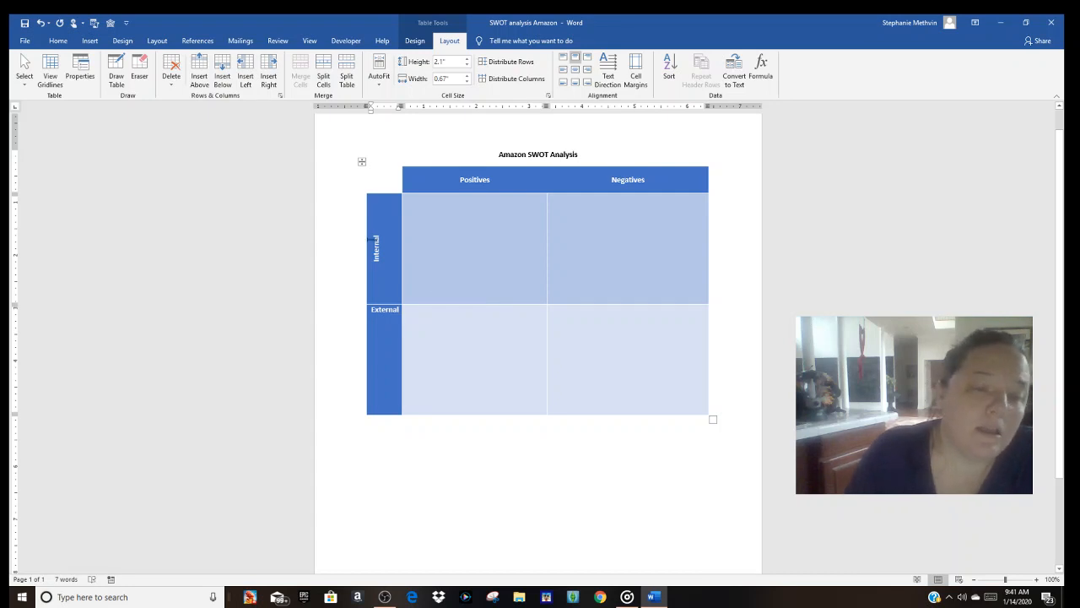
# Rotate the External label in the third row's first cell so it reads from bottom to top.
pyautogui.click(380, 248)
pyautogui.doubleClick(380, 249)
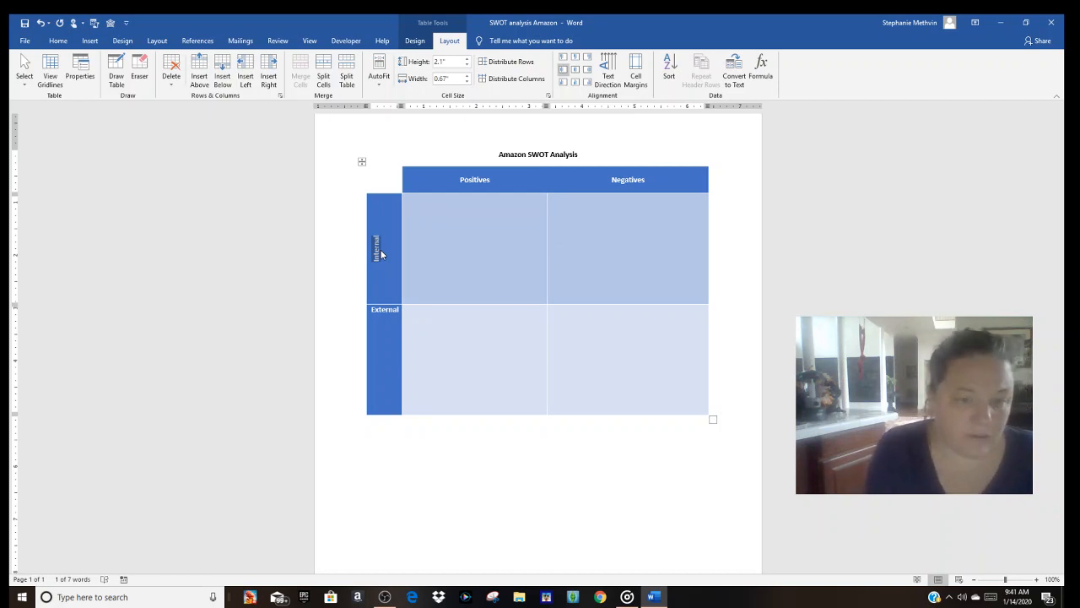
pyautogui.doubleClick(391, 309)
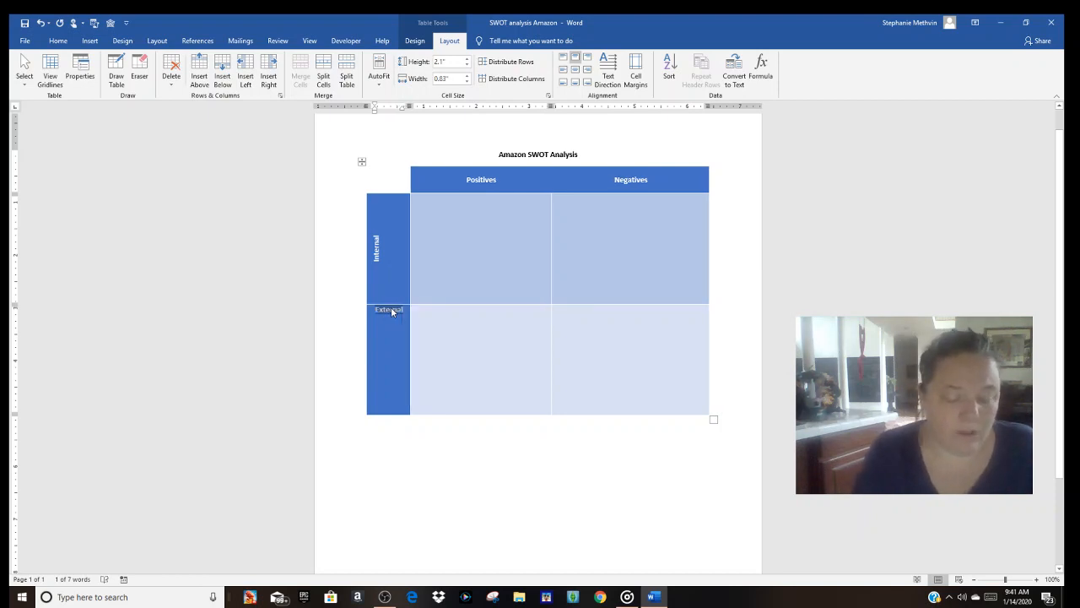
pyautogui.click(608, 69)
pyautogui.click(608, 69)
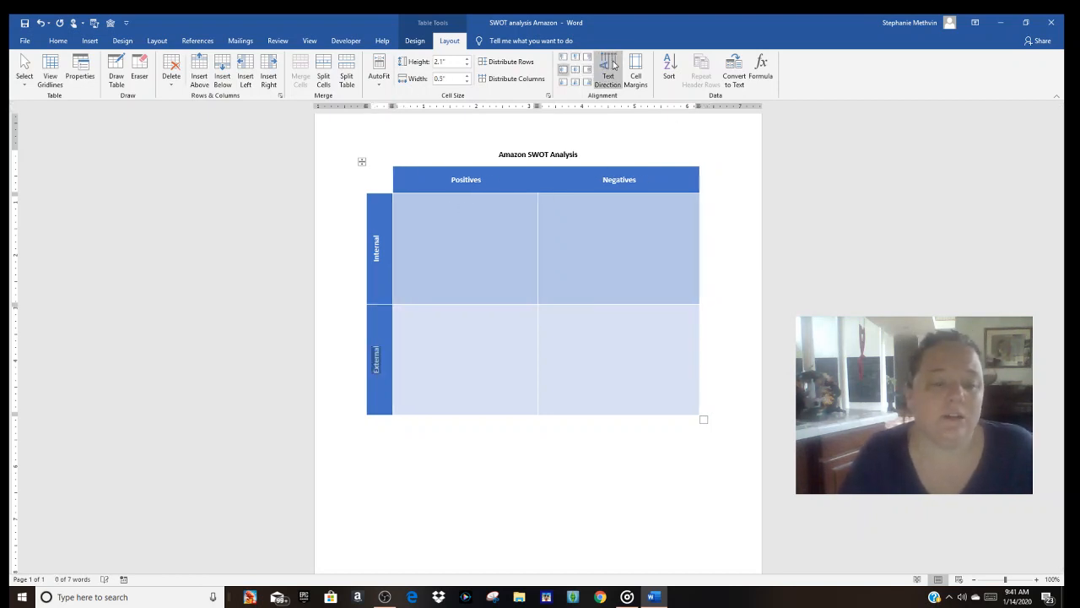
# Fill the four inner cells row by row with the headings Strengths, Weaknesses, Opportunities and Threats.
pyautogui.click(468, 355)
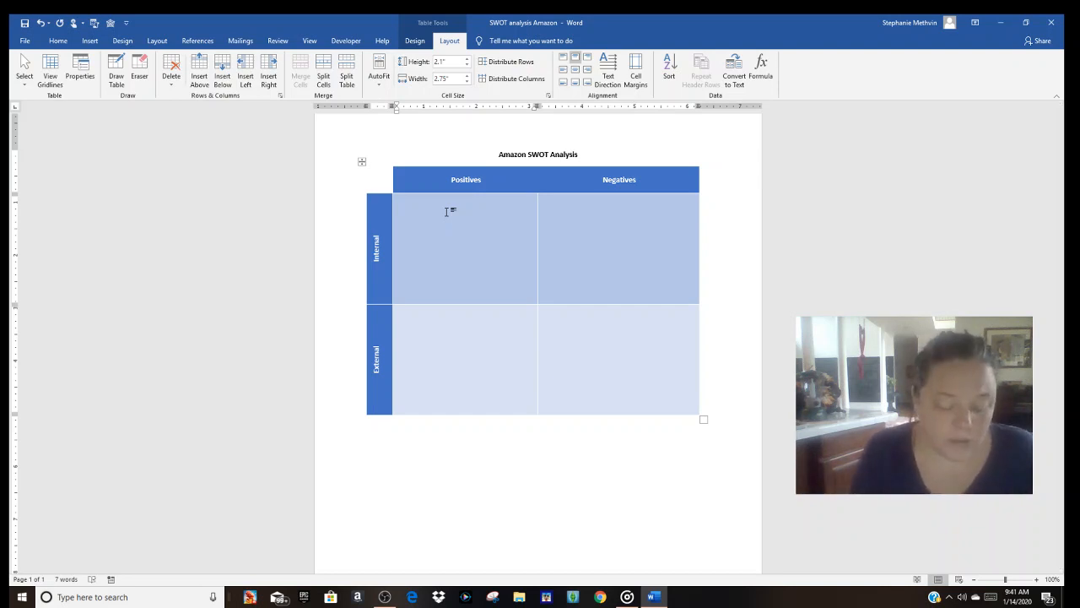
pyautogui.write('engths')
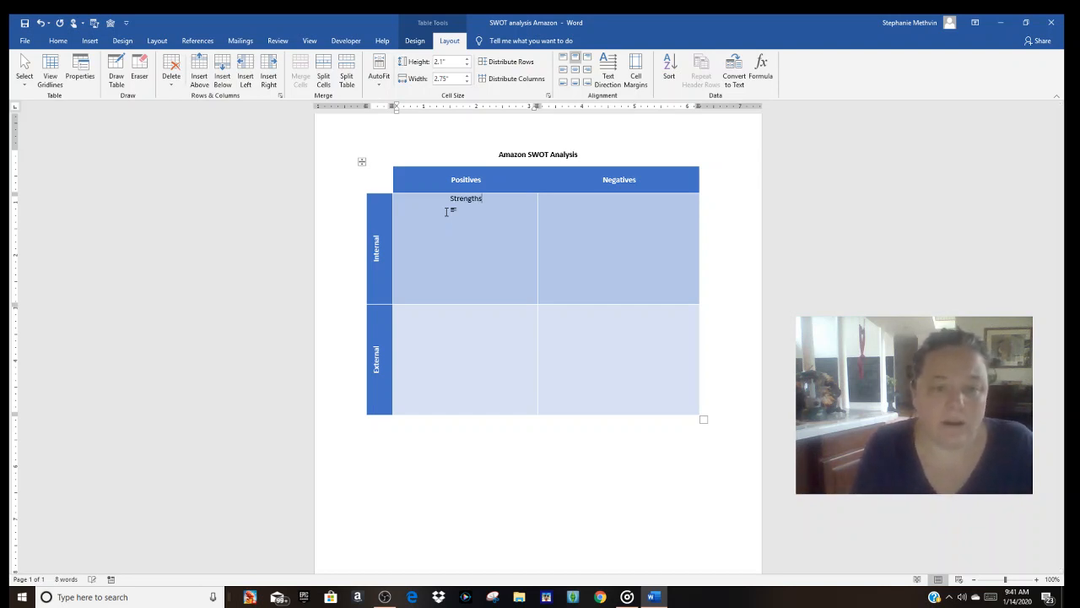
pyautogui.press('Tab')
pyautogui.write('Ws')
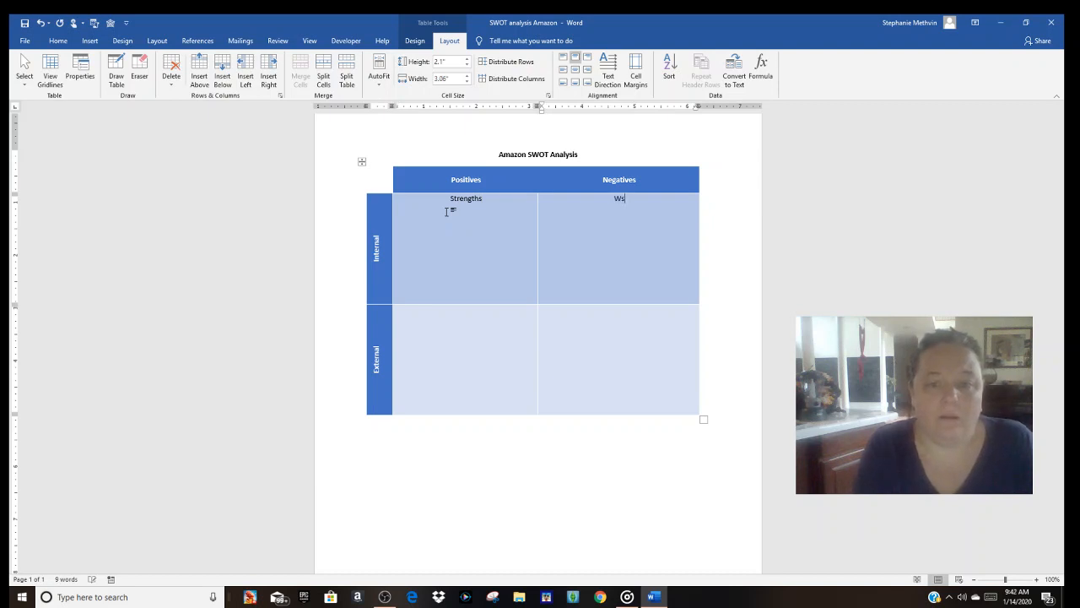
pyautogui.write('eaknesses')
pyautogui.press('Tab')
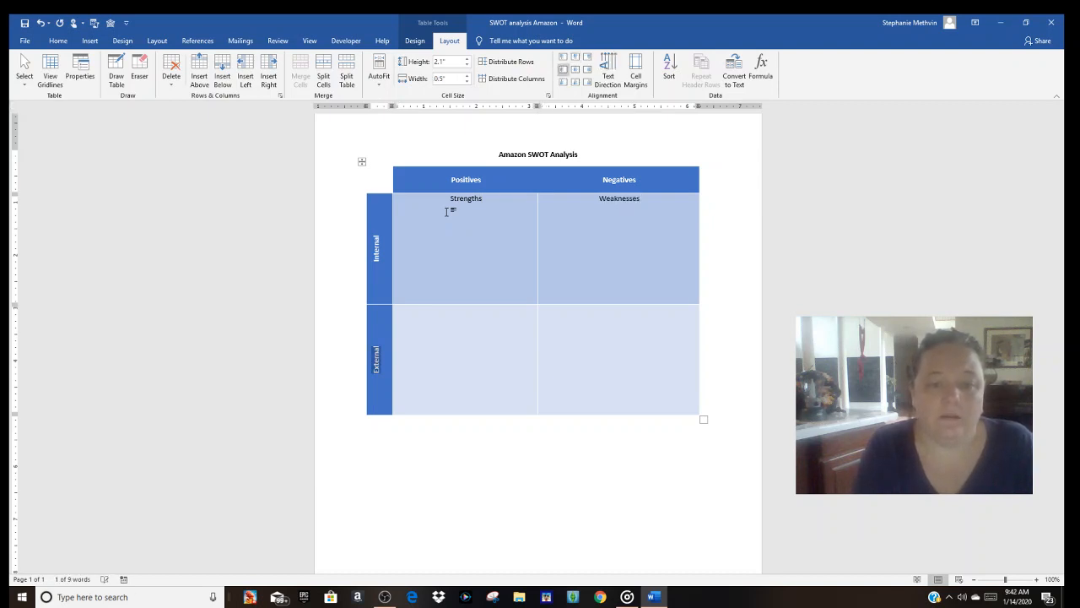
pyautogui.press('Tab')
pyautogui.write('Opportunities')
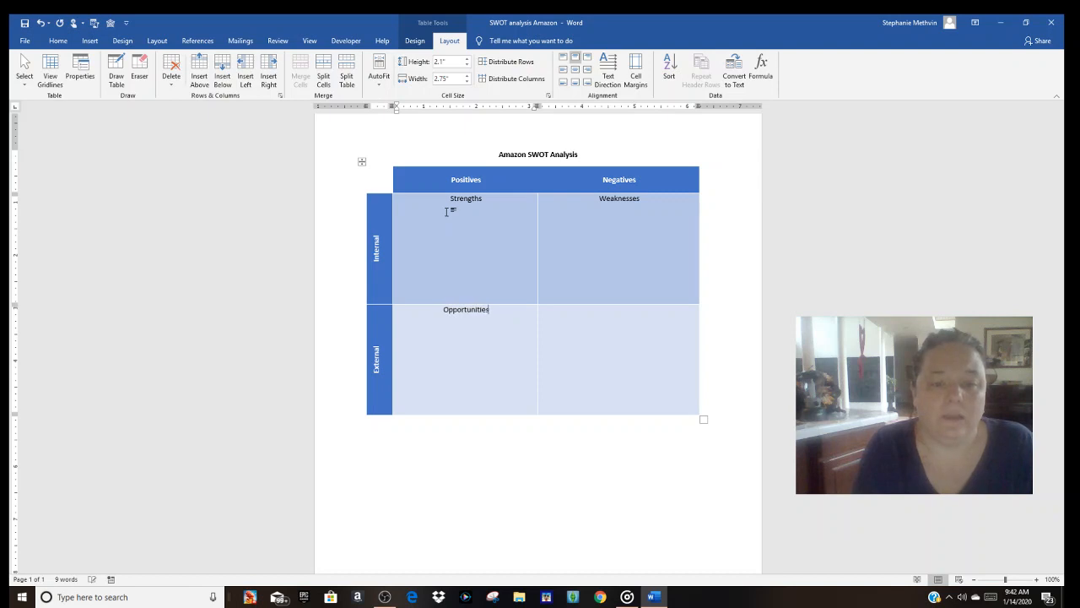
pyautogui.press('Tab')
pyautogui.write('Threats')
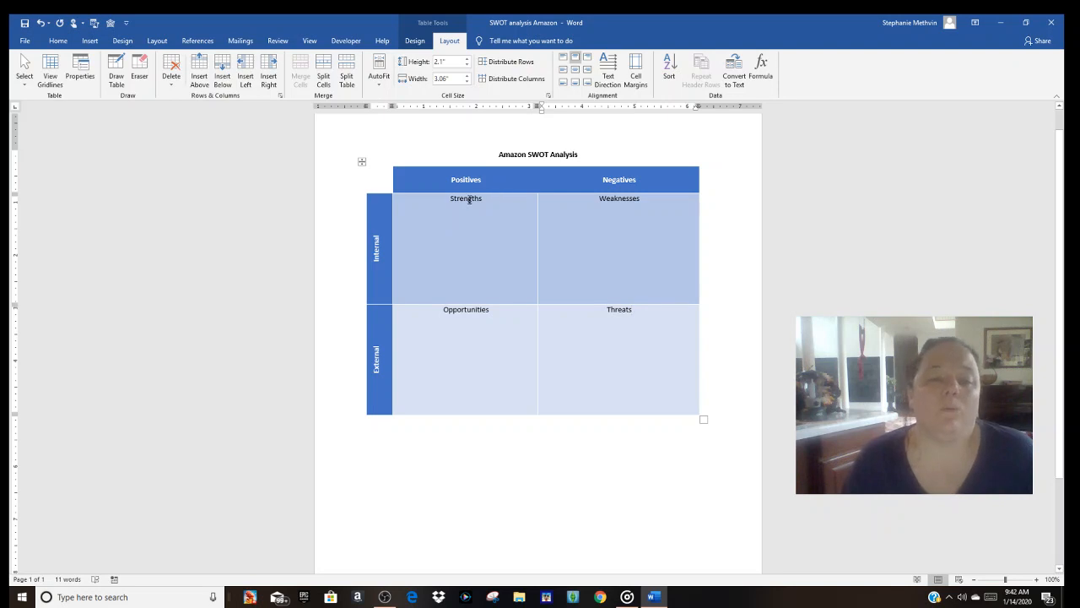
# Add a dashed list with the items Speed and Selection below the Strengths heading.
pyautogui.doubleClick(468, 199)
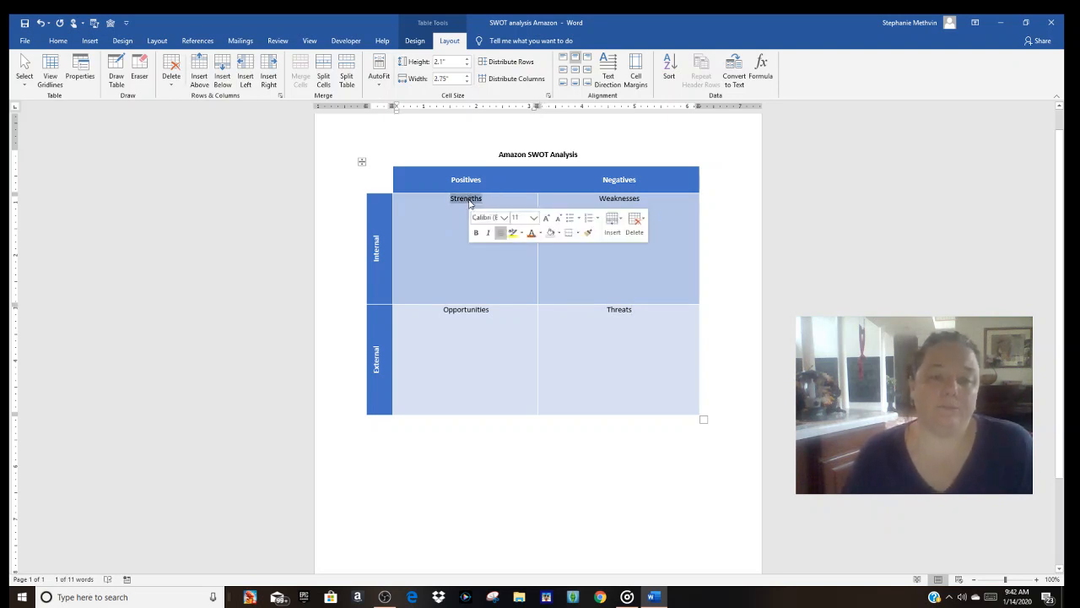
pyautogui.click(502, 202)
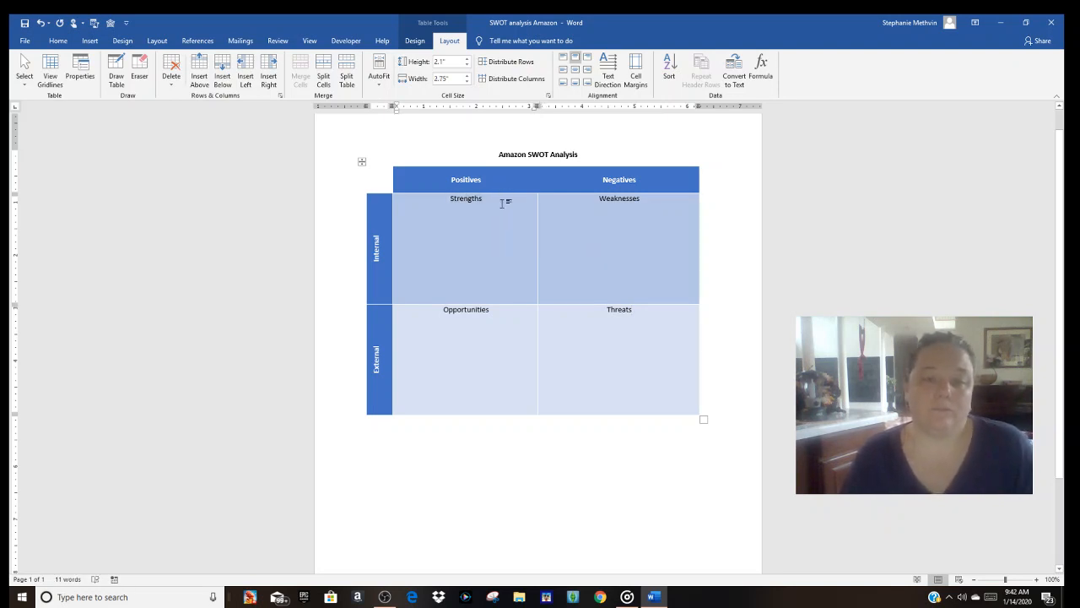
pyautogui.press('Return')
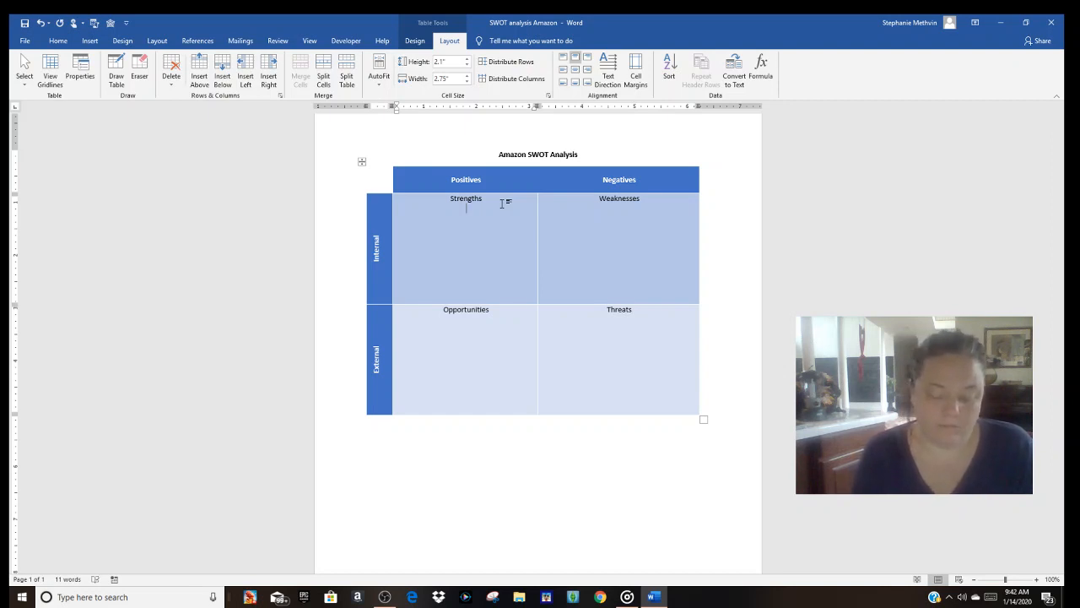
pyautogui.write('- ')
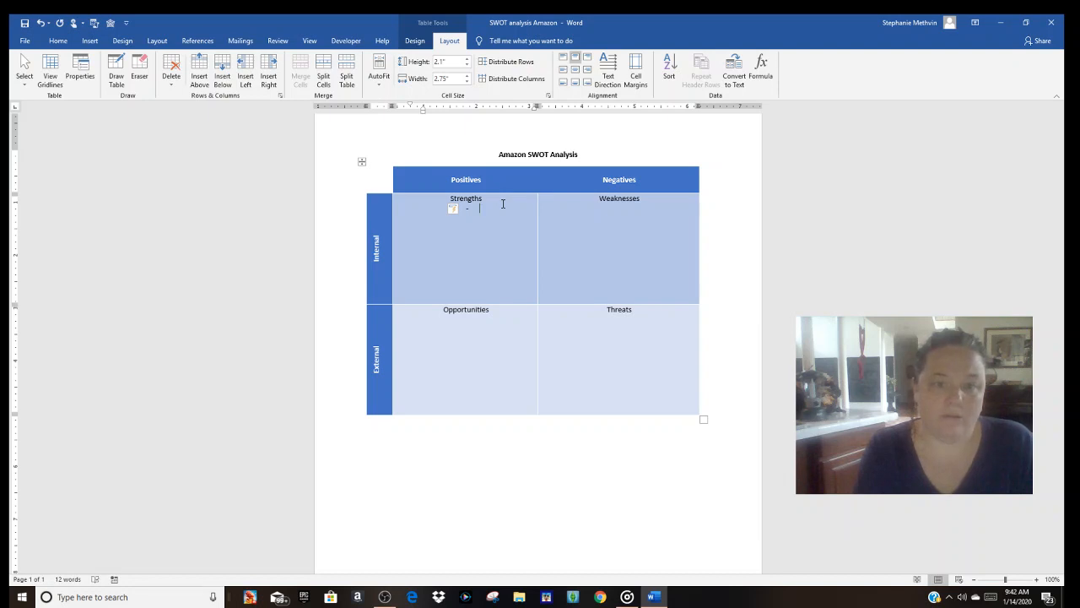
pyautogui.write('Speed')
pyautogui.press('Return')
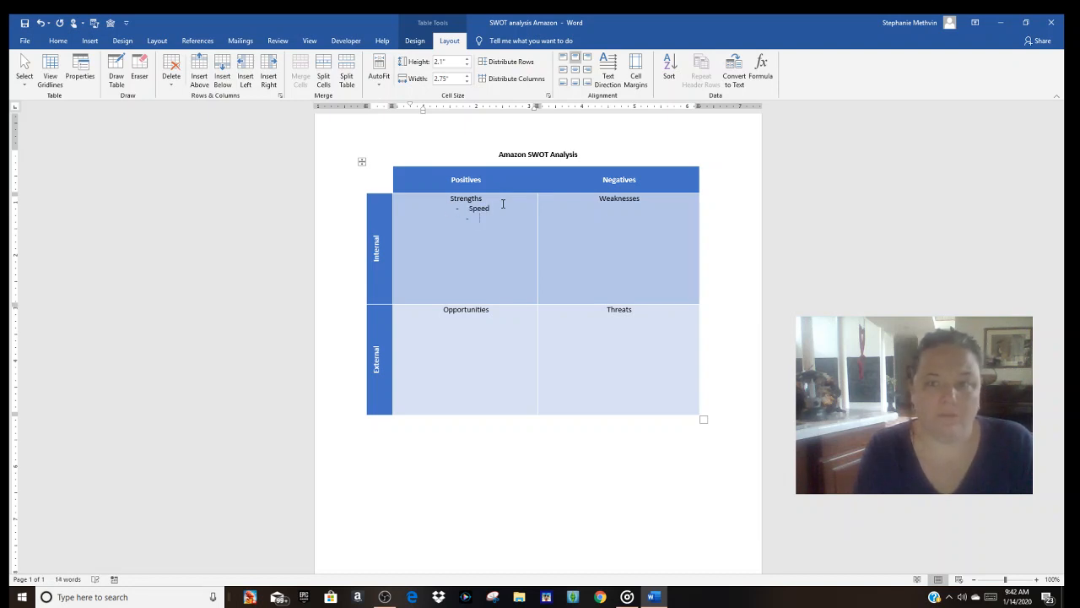
pyautogui.write('Selection')
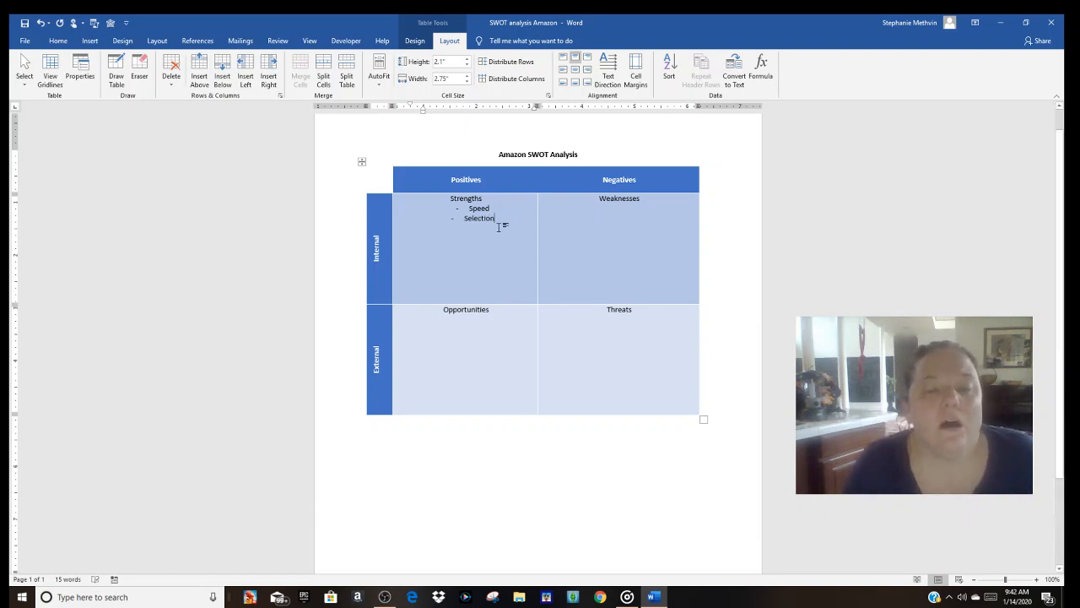
# Format the Strengths heading in 20-point Microsoft JhengHei UI Light with a dark orange font color.
pyautogui.doubleClick(467, 198)
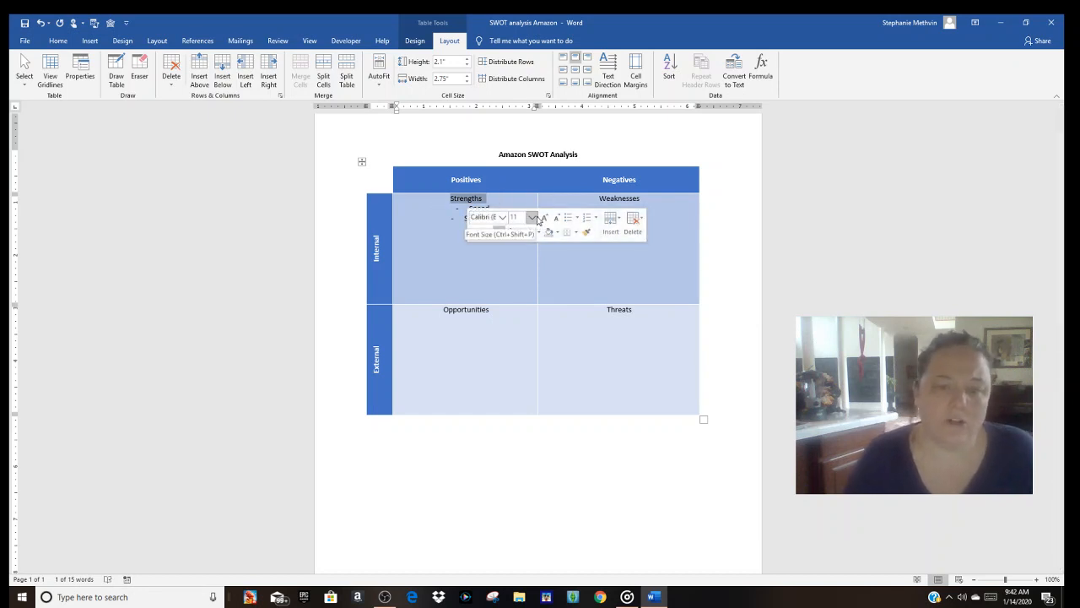
pyautogui.click(533, 218)
pyautogui.click(522, 315)
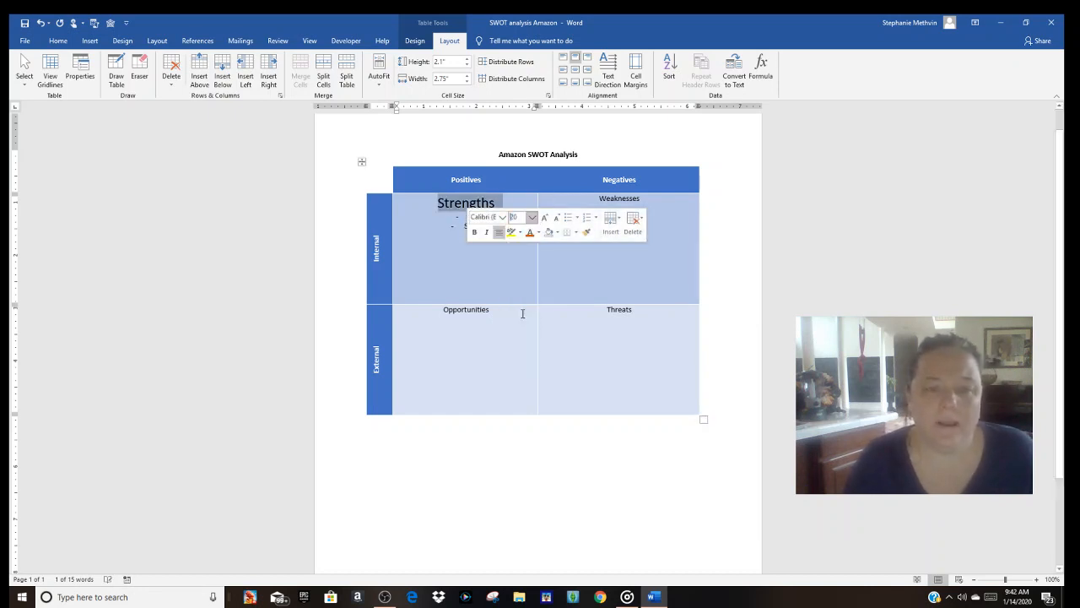
pyautogui.click(504, 217)
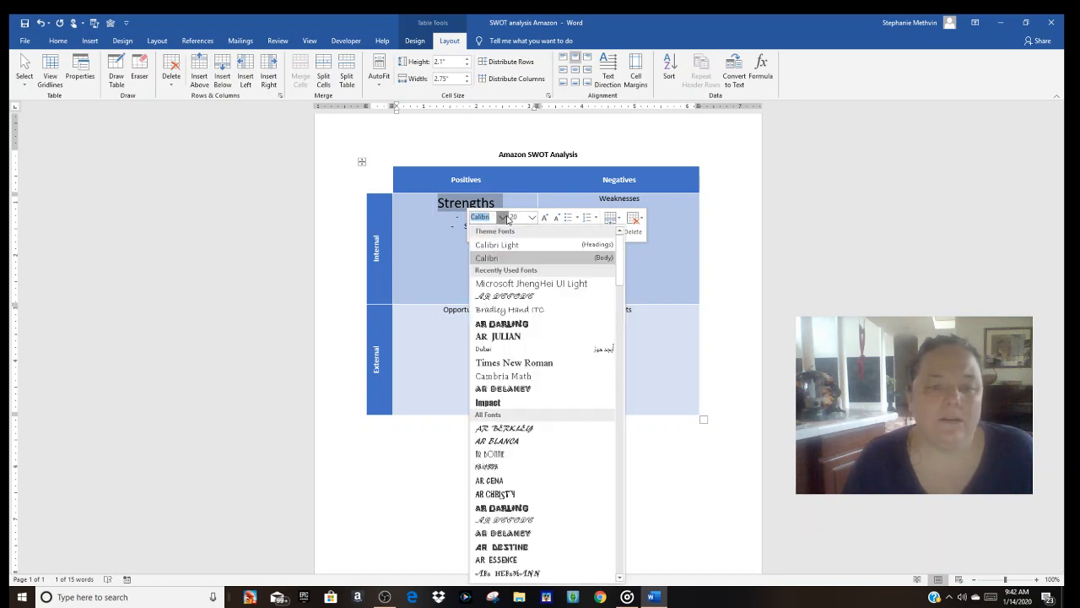
pyautogui.click(509, 284)
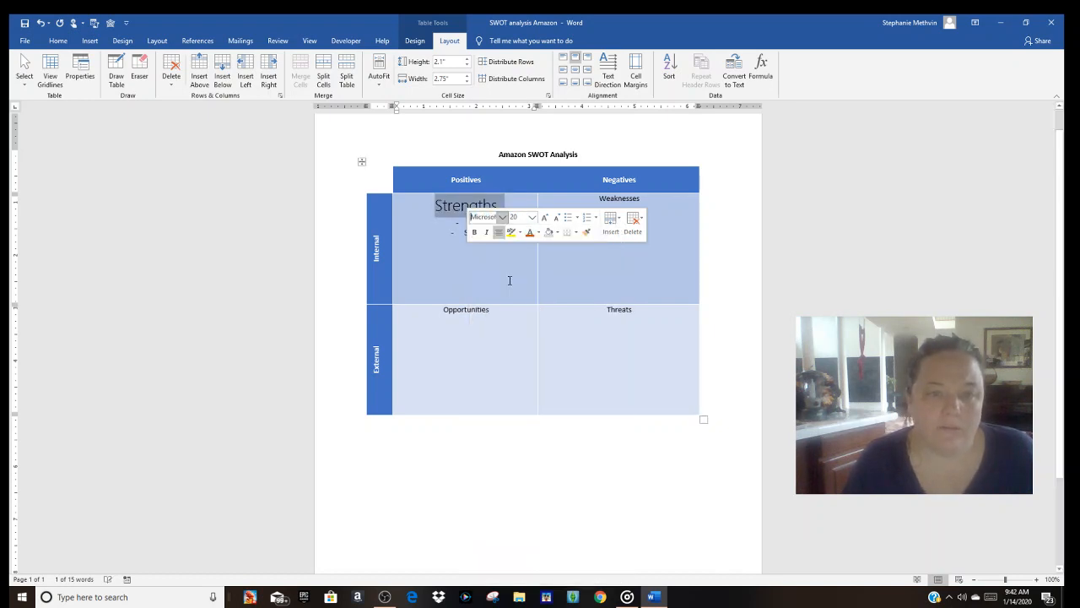
pyautogui.click(539, 232)
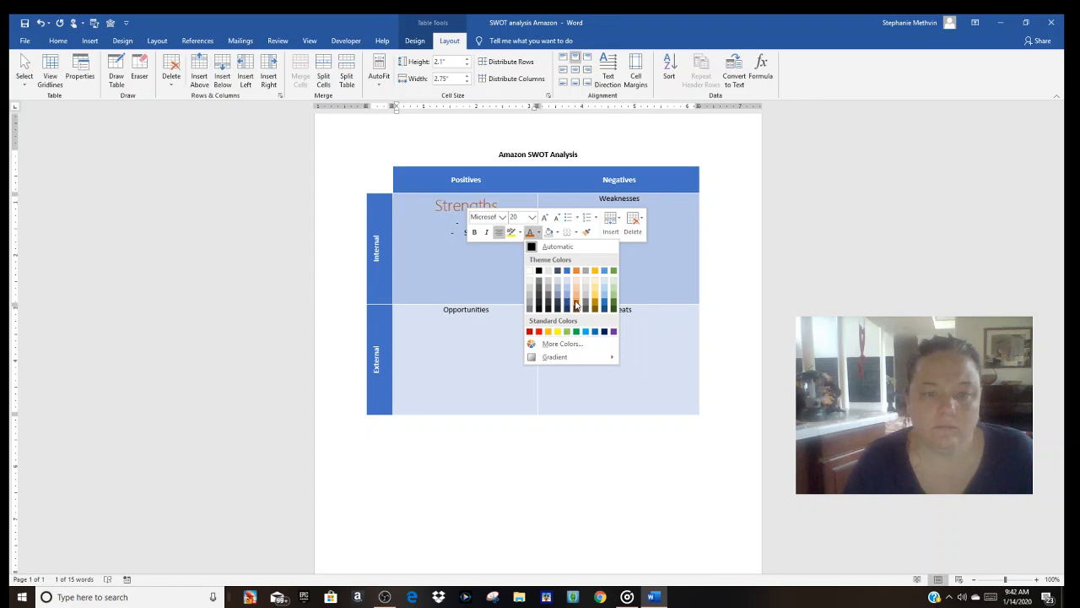
pyautogui.click(575, 306)
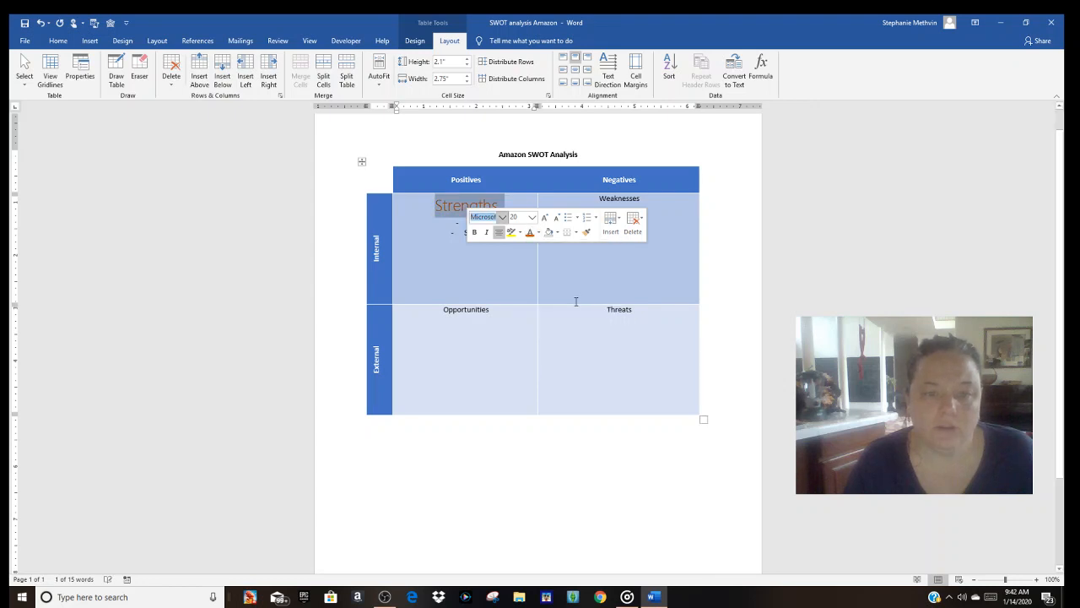
pyautogui.click(510, 275)
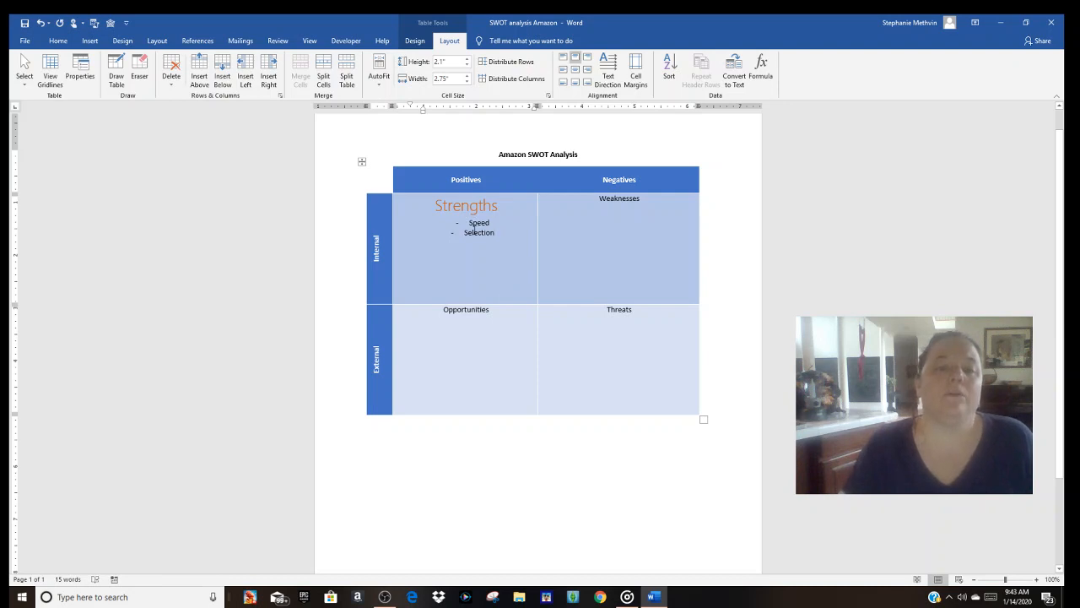
# Left-align the Speed and Selection list items in the Strengths cell.
pyautogui.moveTo(498, 239); pyautogui.dragTo(458, 224)
pyautogui.hotkey('ctrl', 'l')
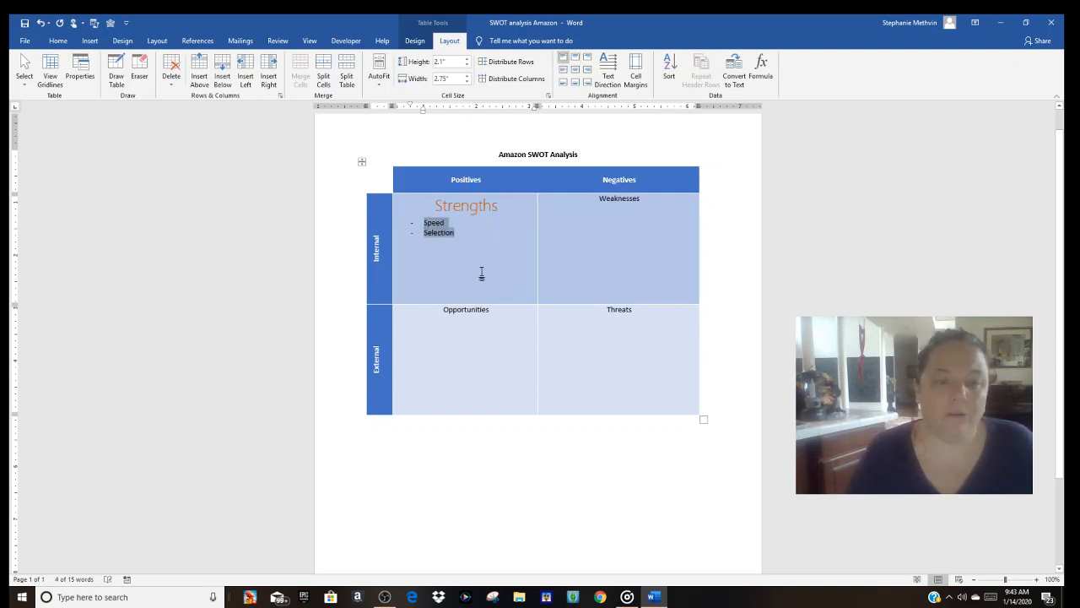
pyautogui.click(472, 293)
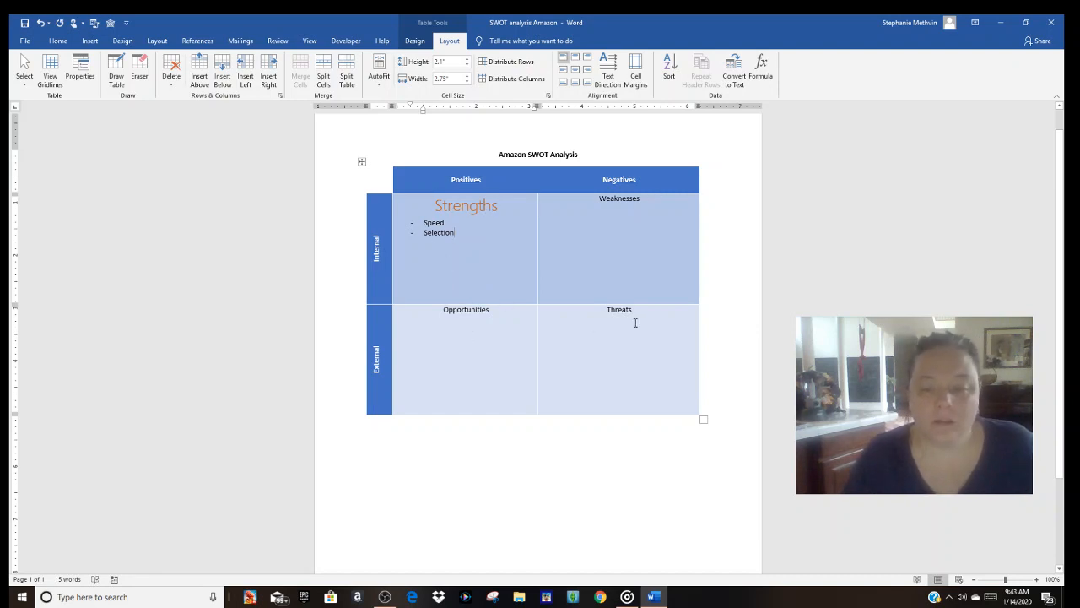
# Copy the Strengths heading's formatting onto the Weaknesses, Opportunities and Threats headings.
pyautogui.doubleClick(459, 206)
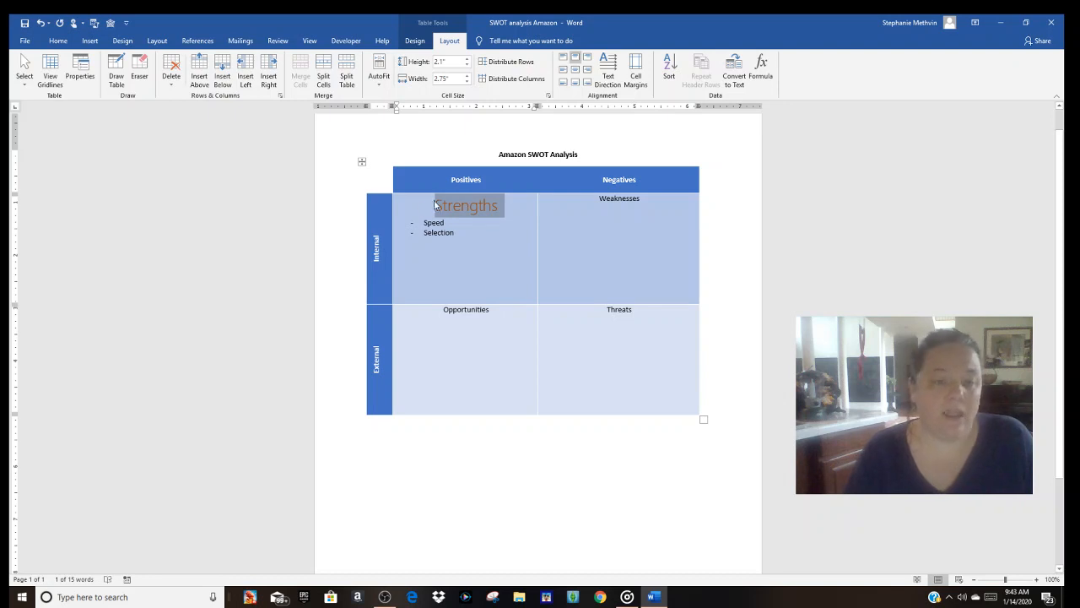
pyautogui.doubleClick(629, 200)
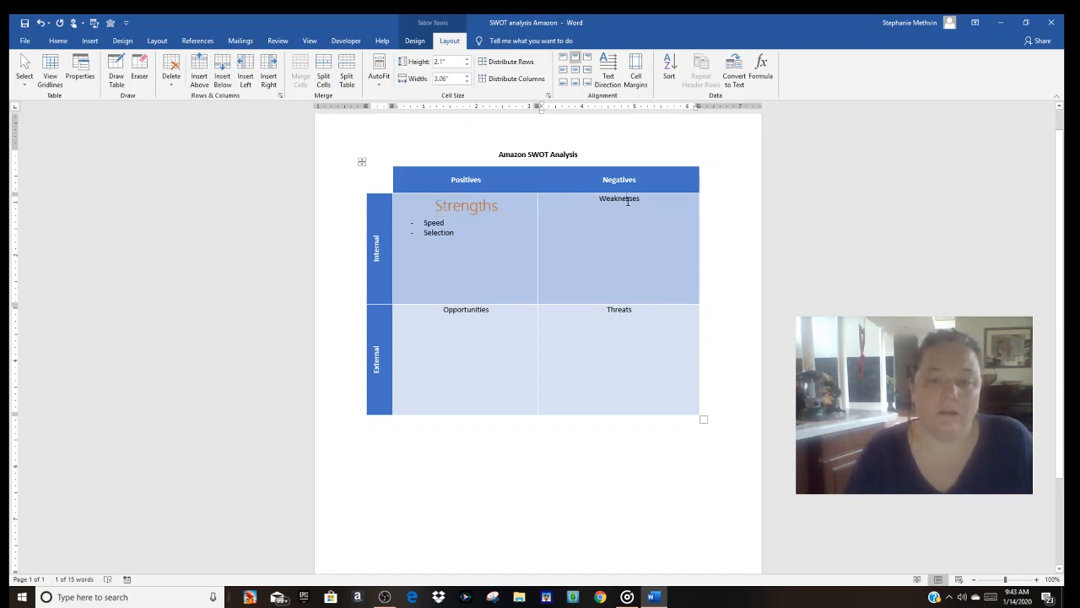
pyautogui.hotkey('ctrl', 'shift', 'v')
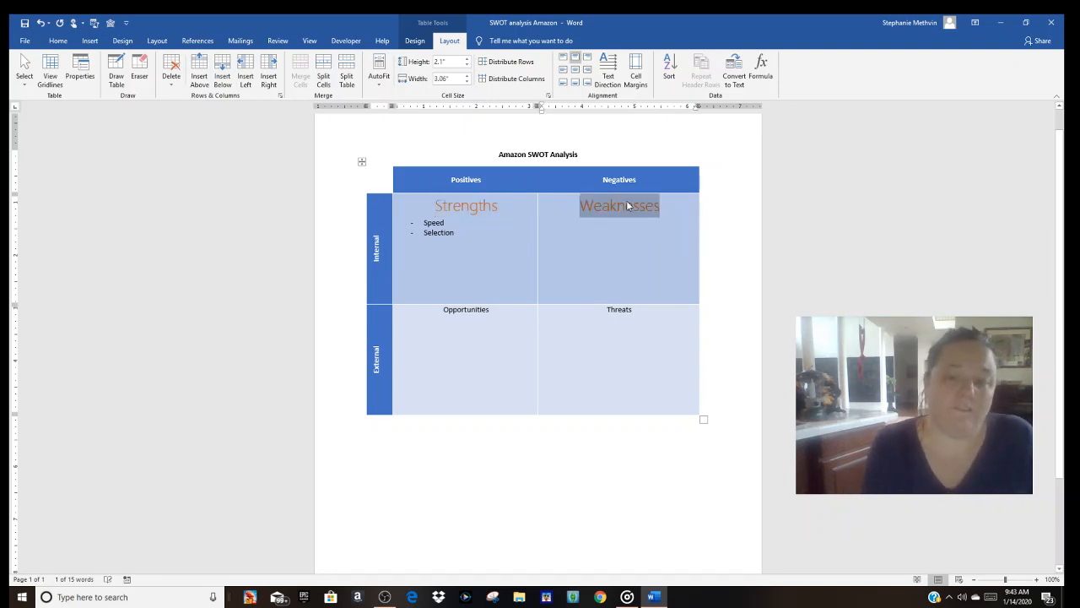
pyautogui.doubleClick(472, 309)
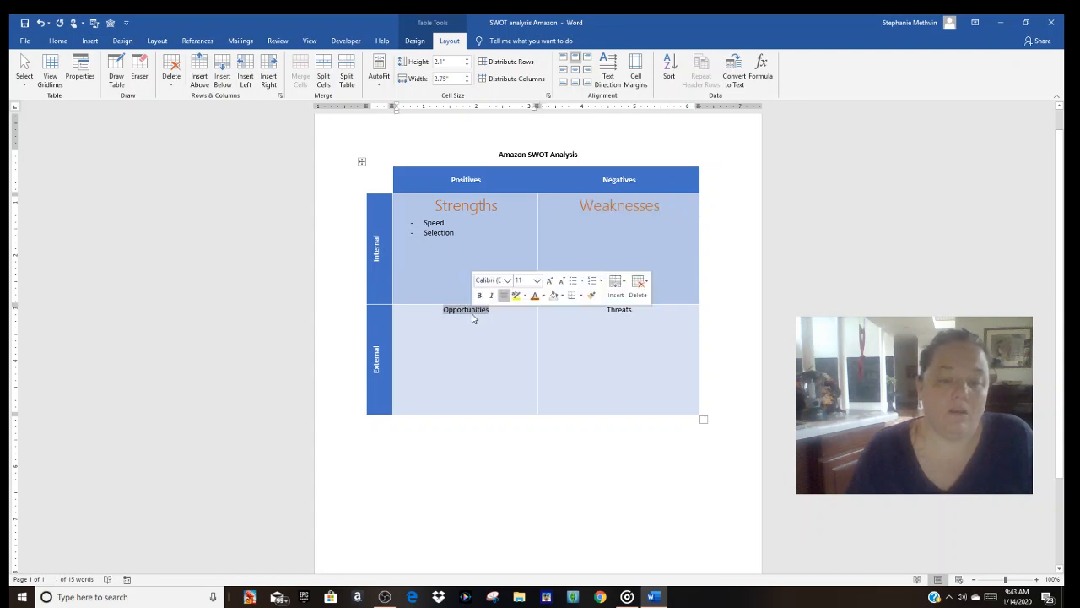
pyautogui.hotkey('ctrl', 'shift', 'v')
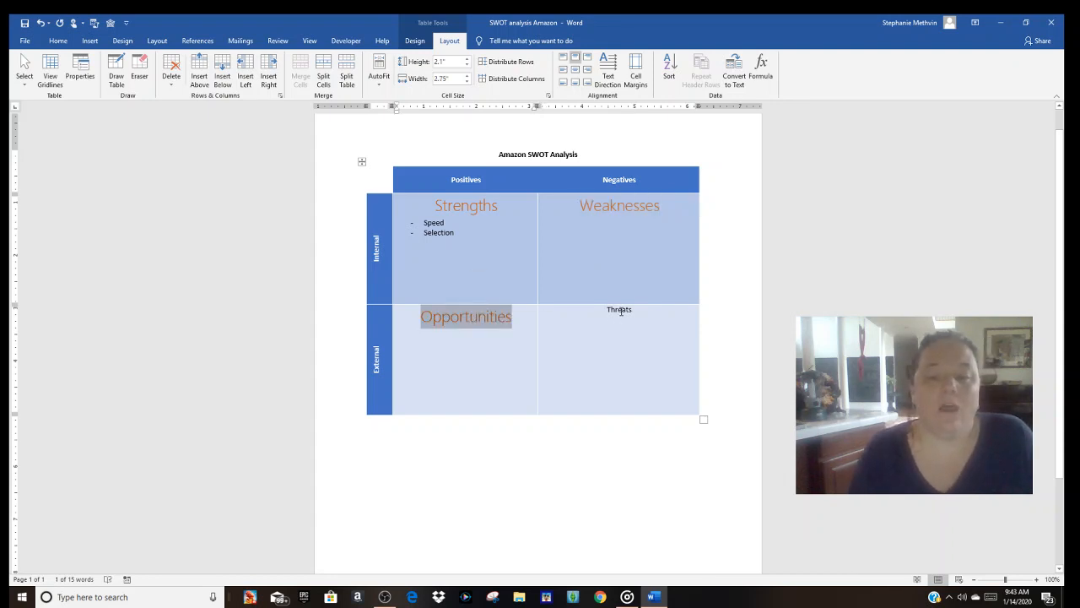
pyautogui.doubleClick(620, 309)
pyautogui.hotkey('ctrl', 'shift', 'v')
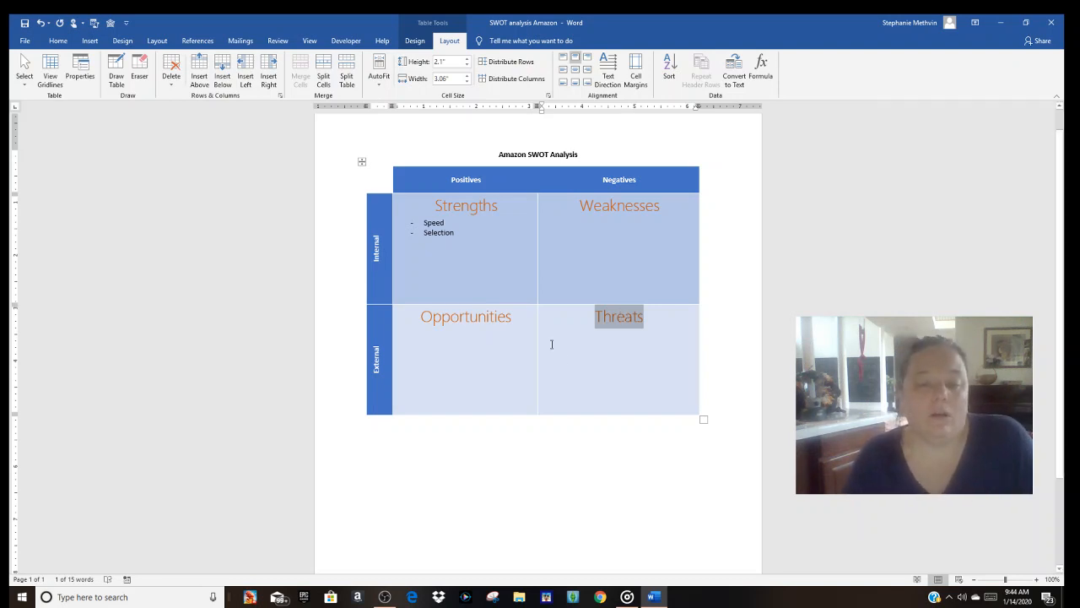
pyautogui.click(584, 366)
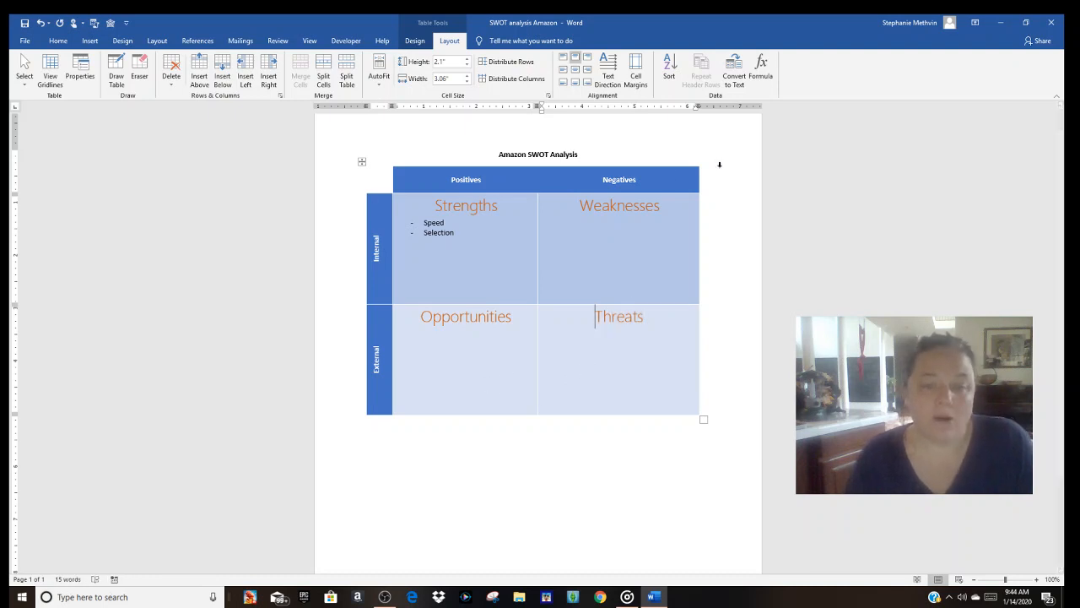
# Add a dashed list with the items Dangerous working conditions and Perceived to be cheap products below the Weaknesses heading.
pyautogui.click(691, 228)
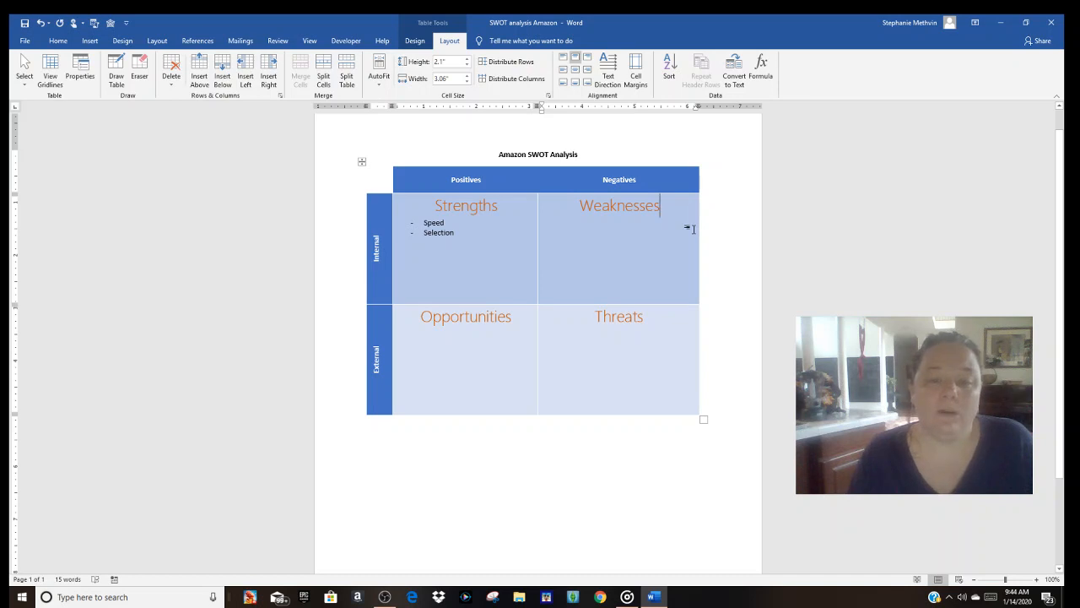
pyautogui.press('Return')
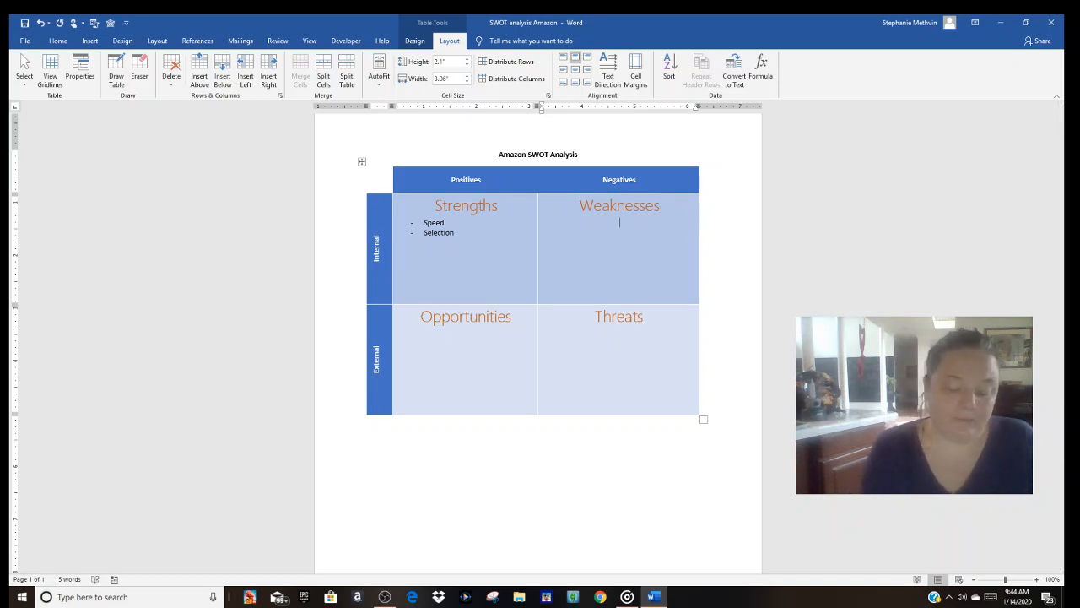
pyautogui.write('- ')
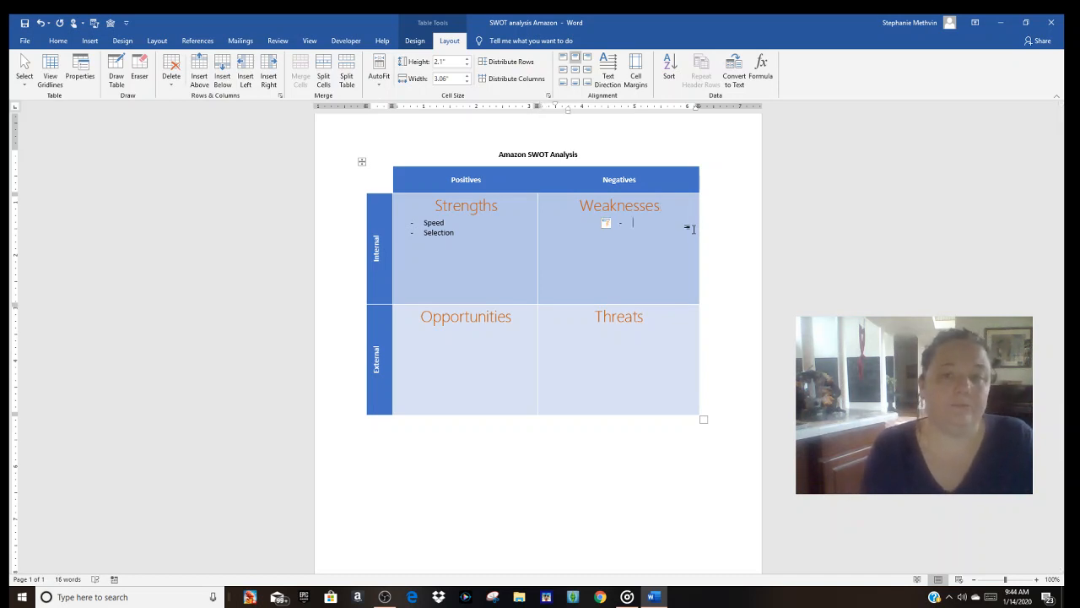
pyautogui.write('Dangerous w')
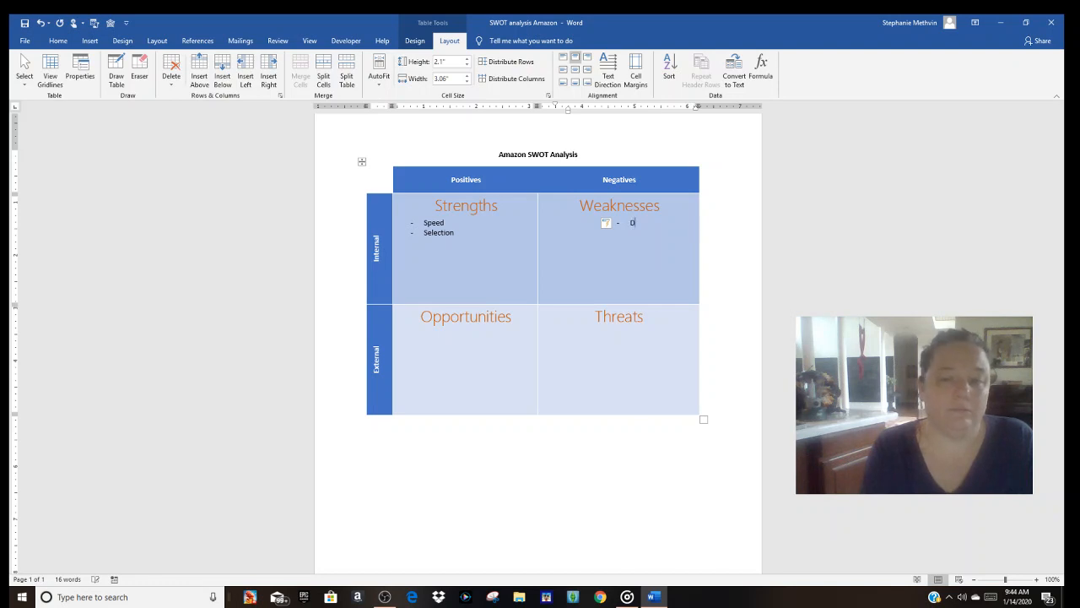
pyautogui.write('orking conditions')
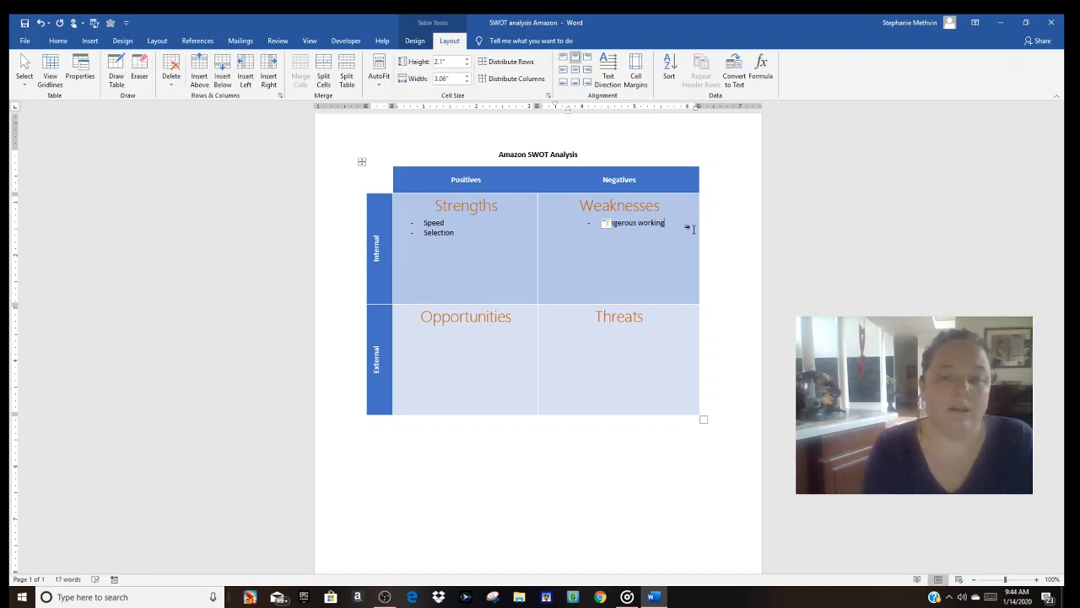
pyautogui.press('Return')
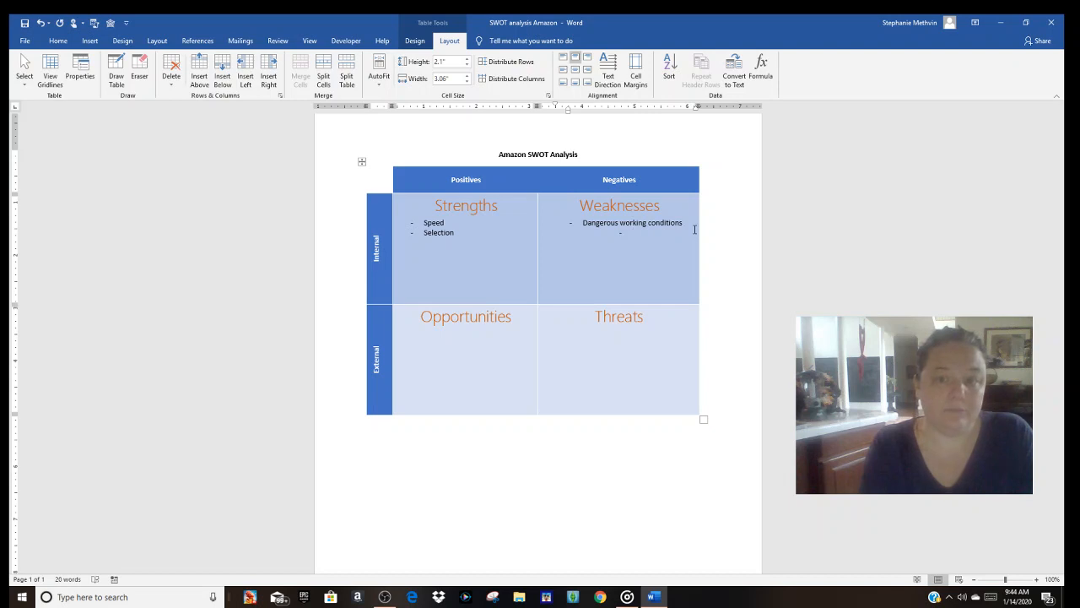
pyautogui.write('Ch')
pyautogui.press('BackSpace')
pyautogui.press('BackSpace')
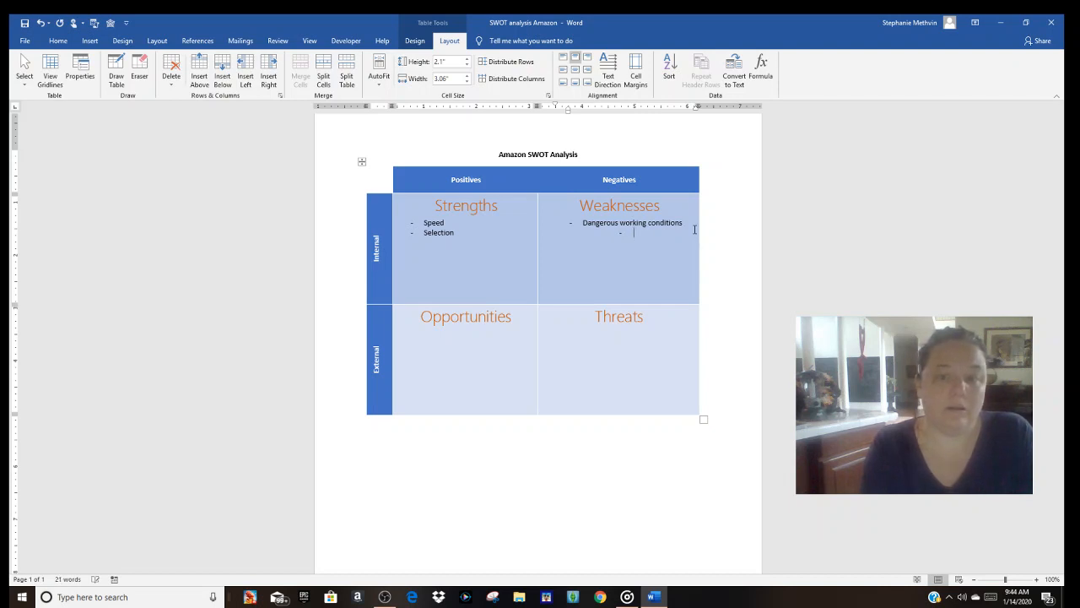
pyautogui.write('Perceiv')
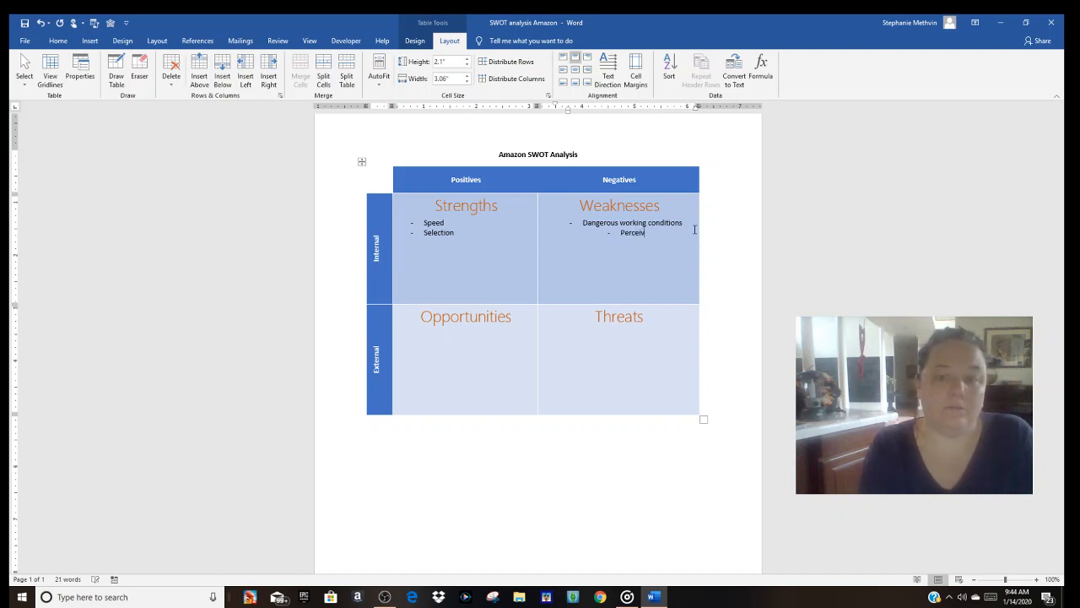
pyautogui.write('ed to be')
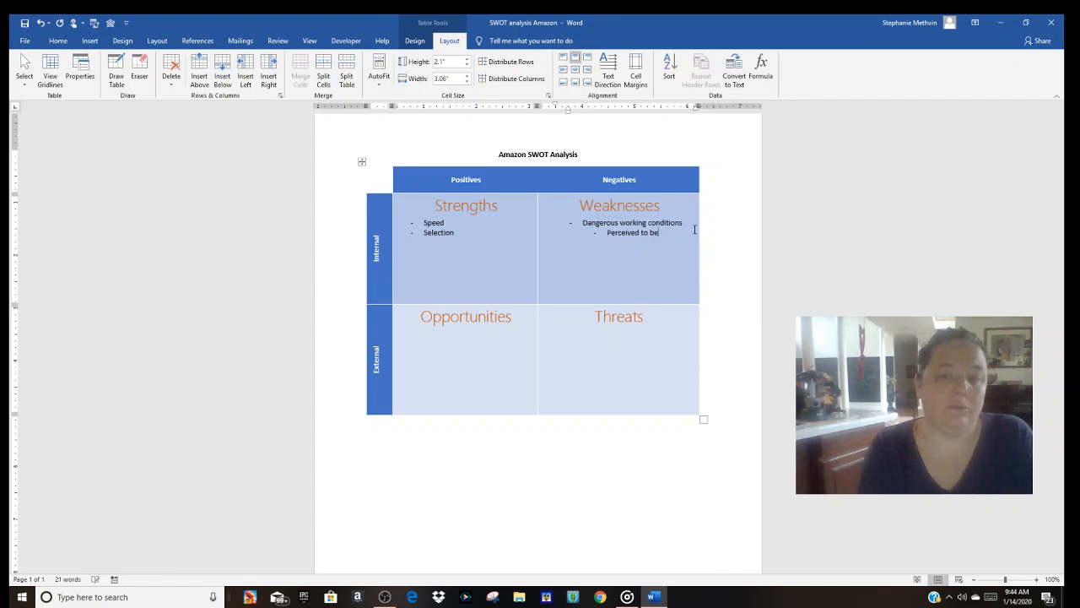
pyautogui.write(' cheap products')
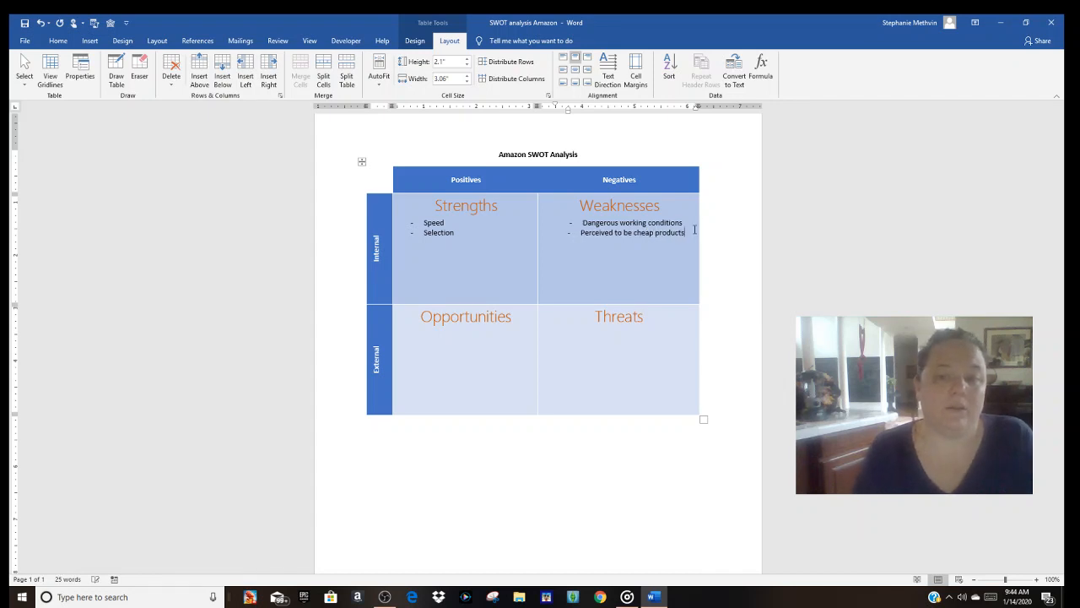
# Left-align the two dashed list items in the Weaknesses cell.
pyautogui.click(494, 362)
pyautogui.click(511, 319)
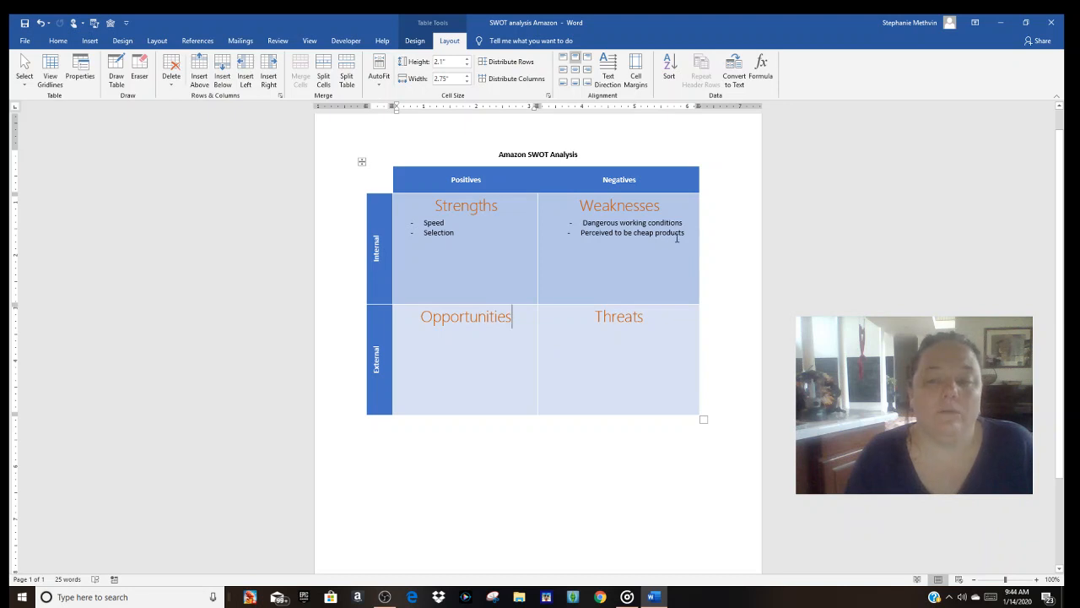
pyautogui.moveTo(685, 239); pyautogui.dragTo(557, 228)
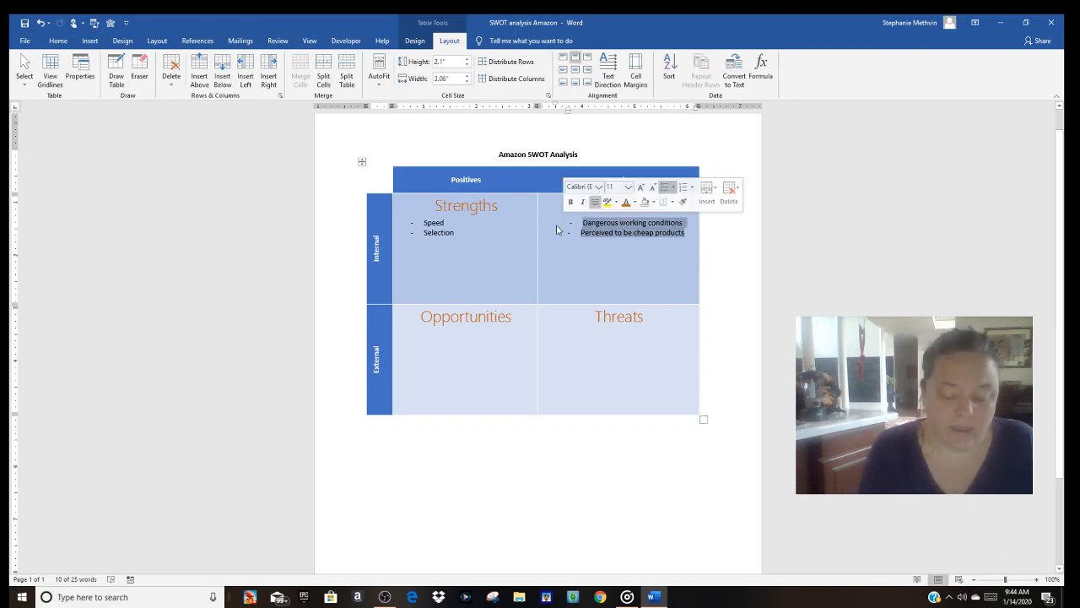
pyautogui.hotkey('ctrl', 'l')
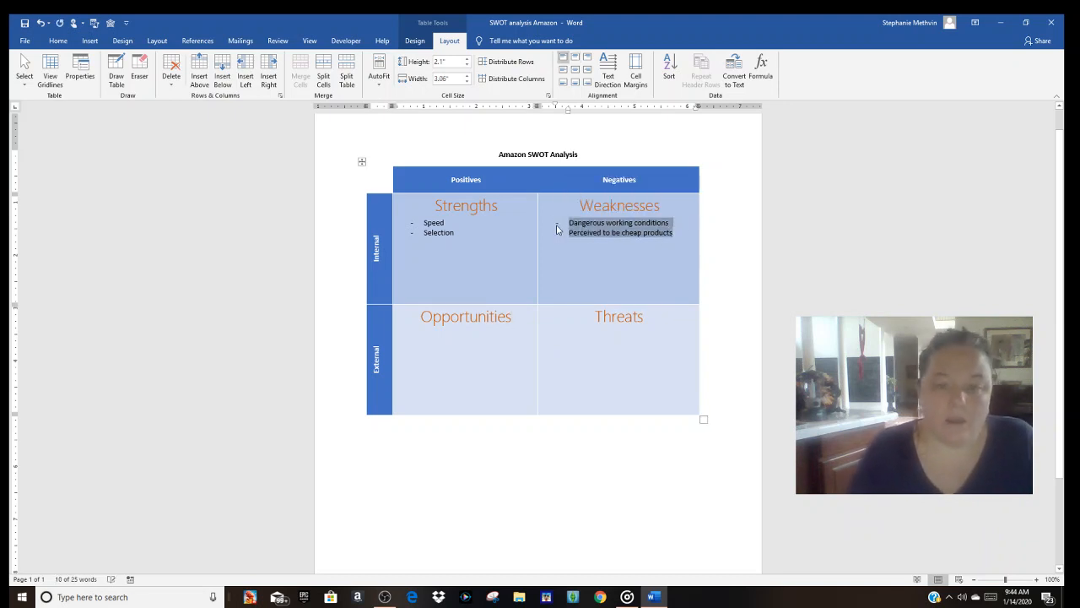
pyautogui.click(468, 361)
pyautogui.click(616, 252)
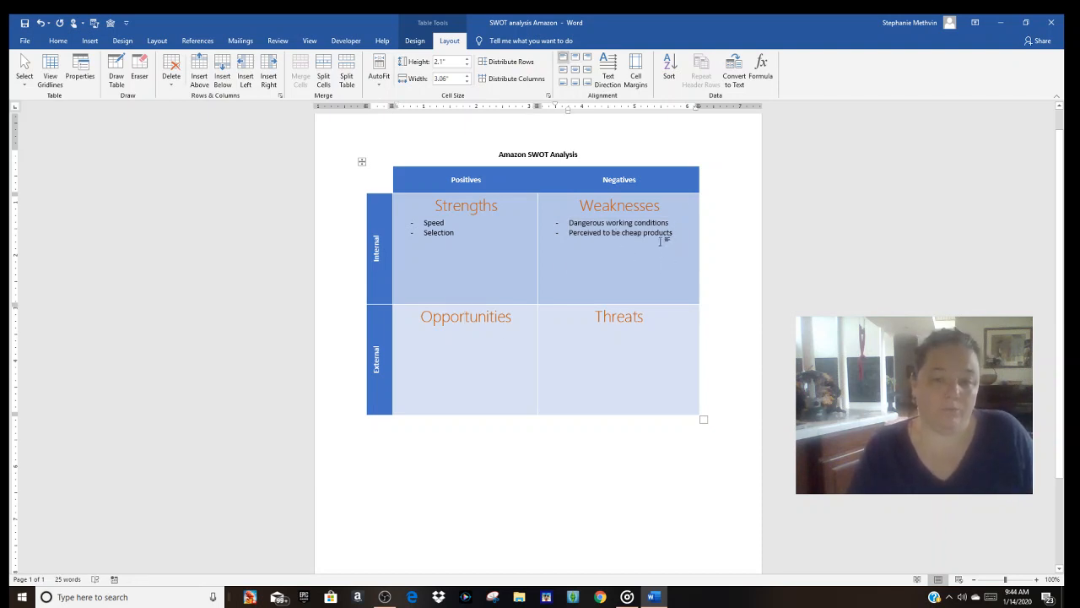
pyautogui.click(672, 234)
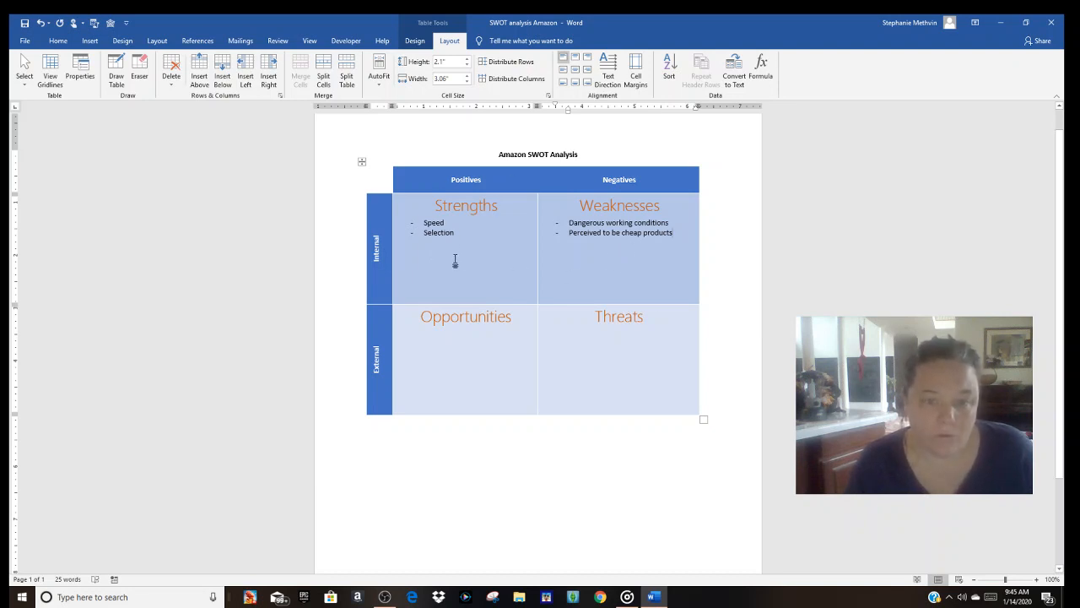
# Start a new line below the Opportunities heading.
pyautogui.click(434, 355)
pyautogui.press('Return')
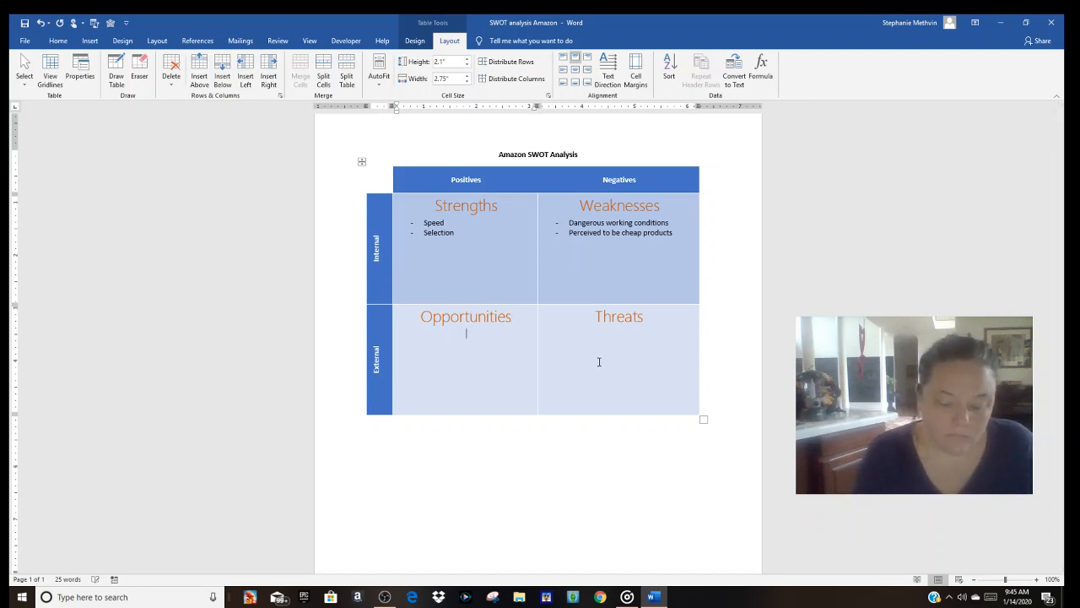